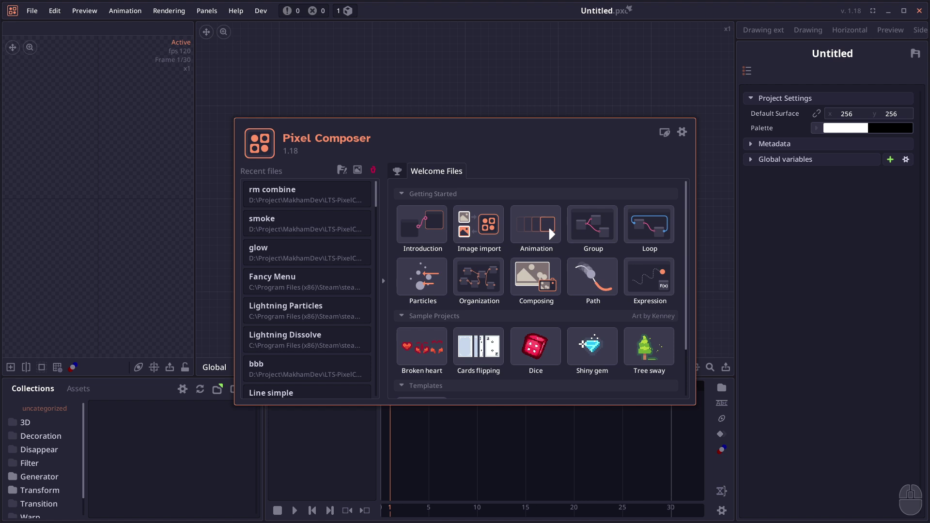
Dismiss the welcome window and add an RM Primitive node from the 3D ray marching nodes to the graph
key("Escape")
right_click(379, 83)
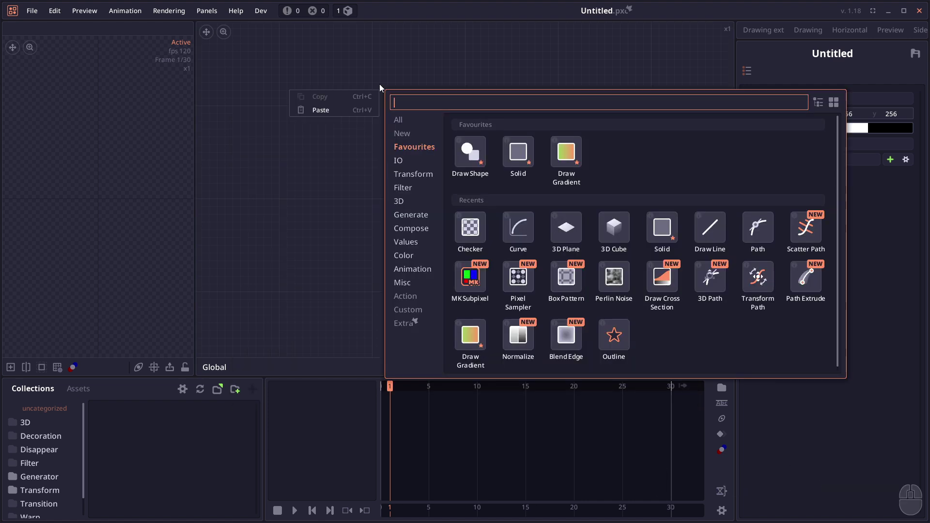
left_click(423, 131)
scroll(660, 215, "down", 5)
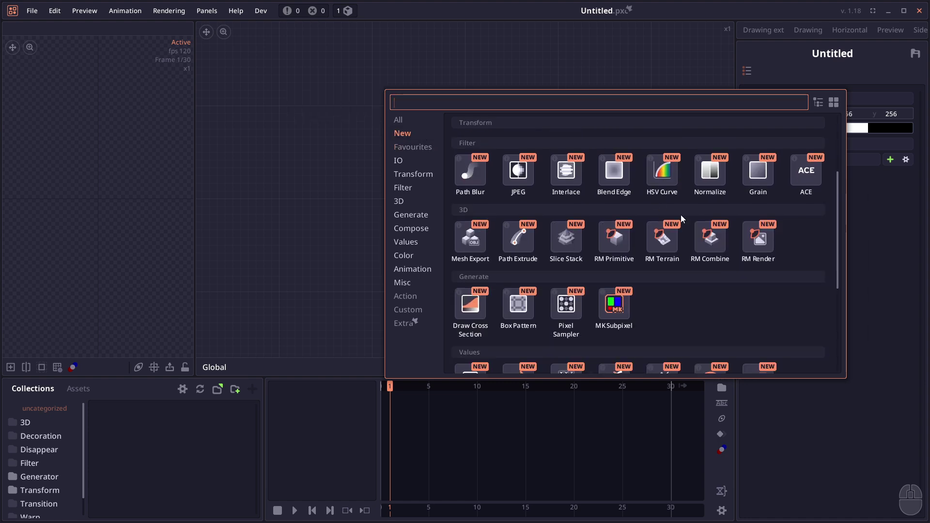
scroll(681, 215, "down", 5)
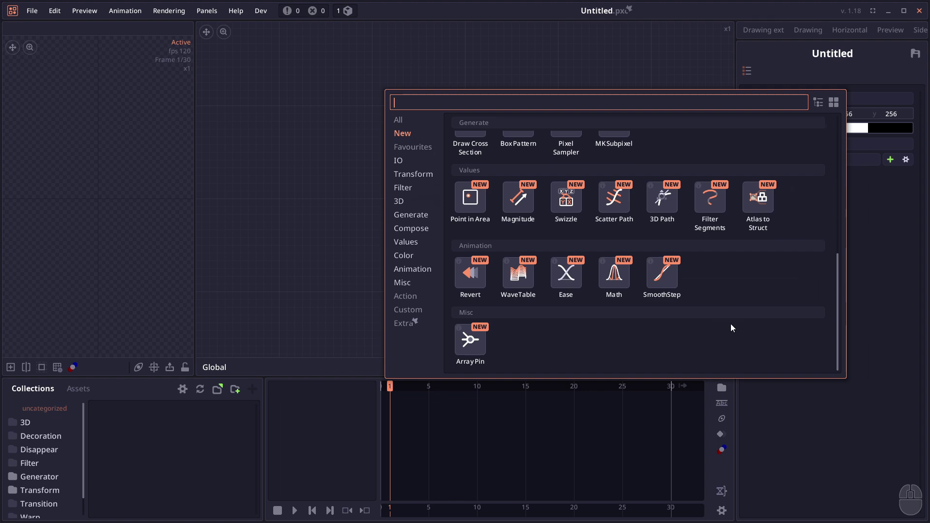
scroll(731, 323, "up", 10)
left_click(399, 202)
scroll(726, 290, "down", 5)
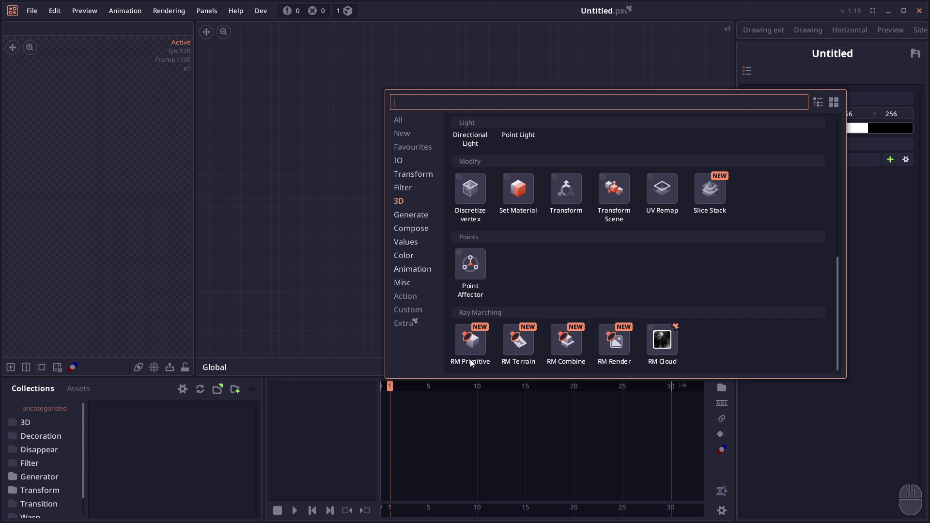
left_click(470, 341)
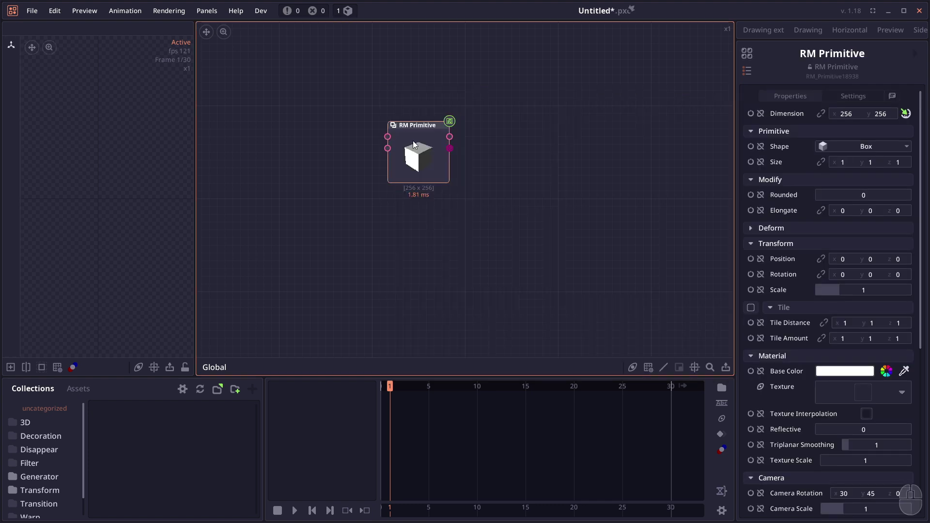
Widen the preview area and display the RM Primitive's box in it, inspecting it from several angles
left_click_drag(196, 194, 278, 208)
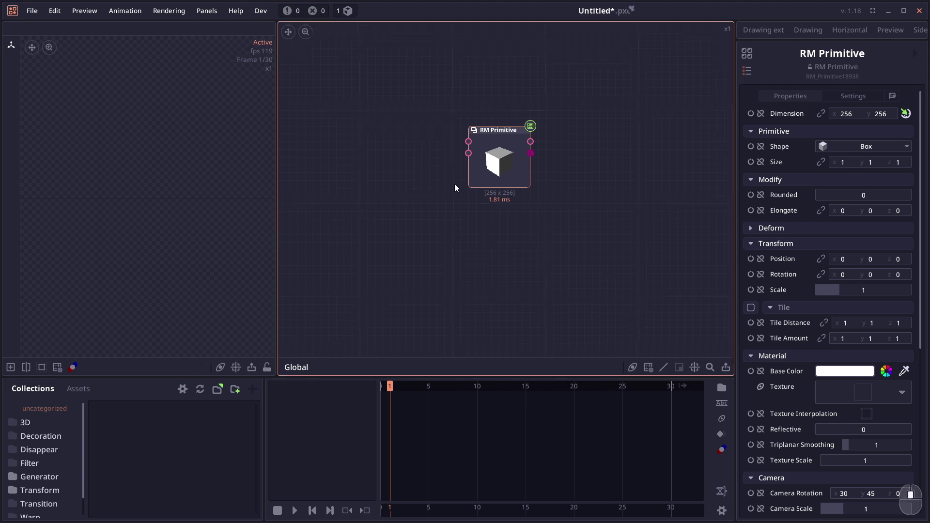
left_click_drag(454, 184, 451, 245)
left_click(481, 235)
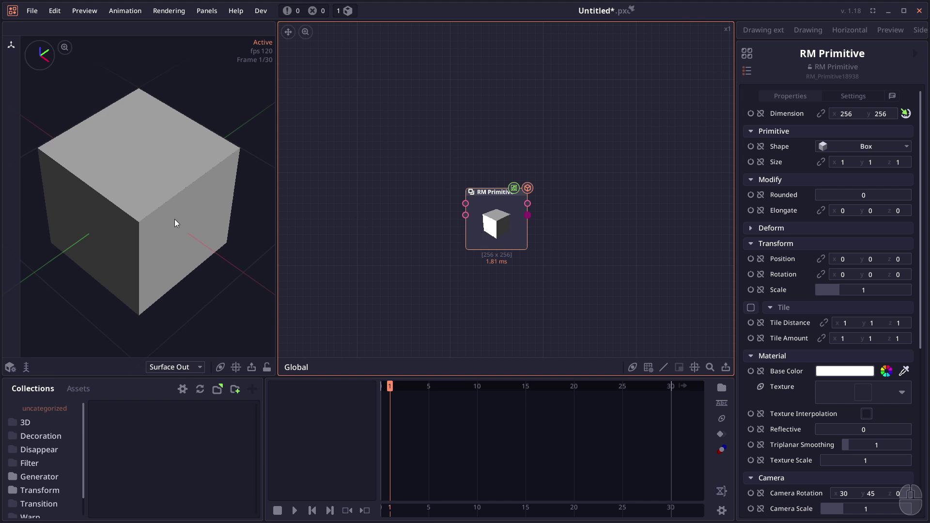
left_click_drag(175, 219, 165, 163)
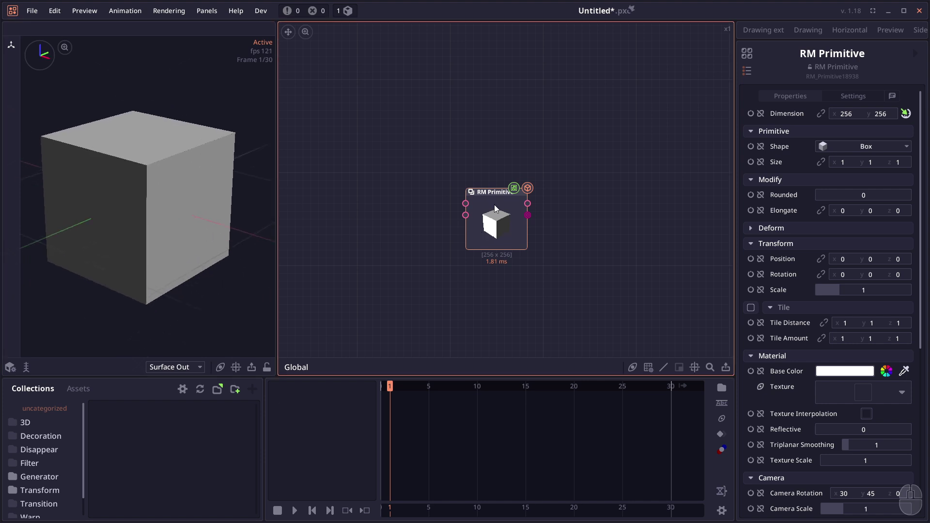
left_click(495, 227)
left_click_drag(243, 201, 111, 207)
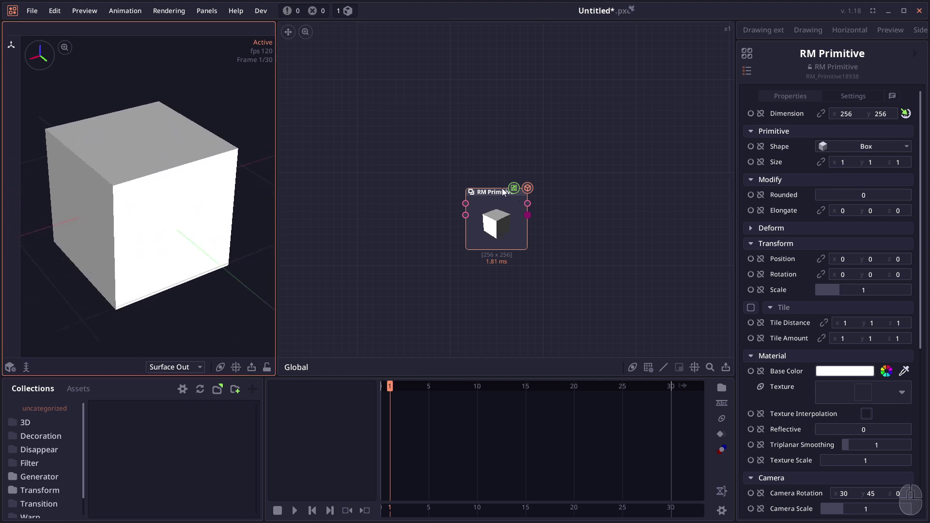
right_click(616, 204)
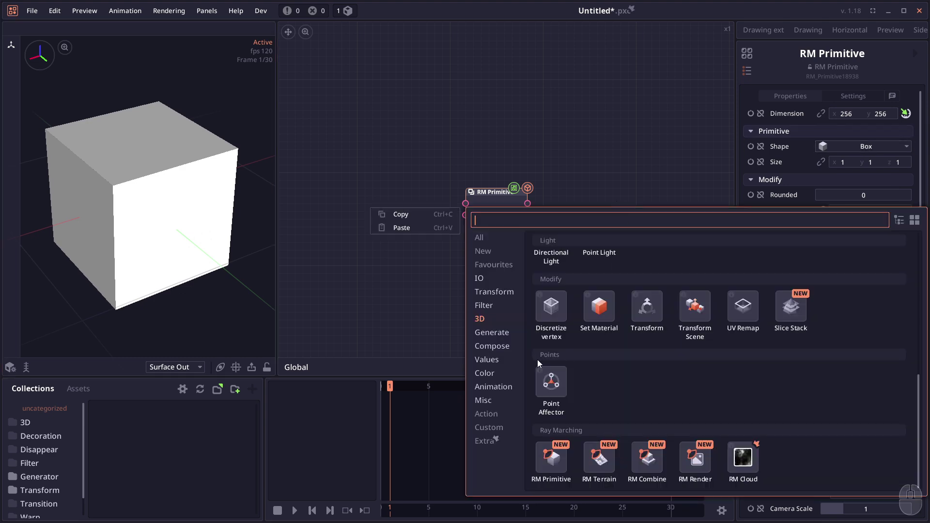
scroll(685, 402, "up", 5)
scroll(685, 402, "up", 1)
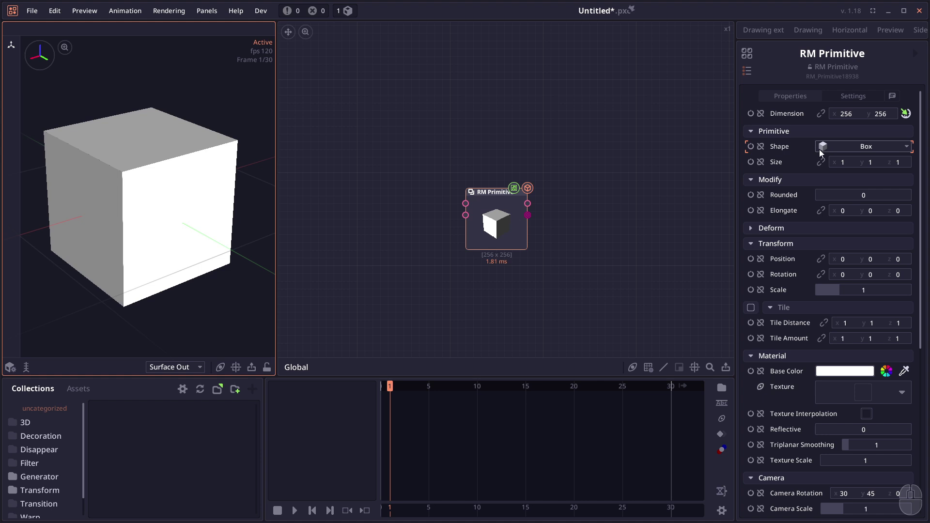
Try the Sphere shape on the RM Primitive and return the shape to Box
left_click(820, 148)
left_click(743, 168)
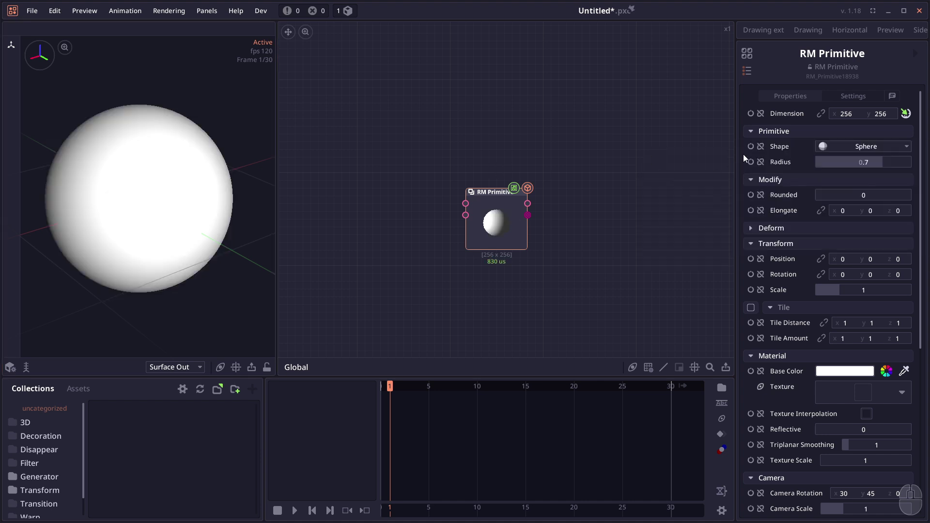
left_click_drag(185, 151, 137, 136)
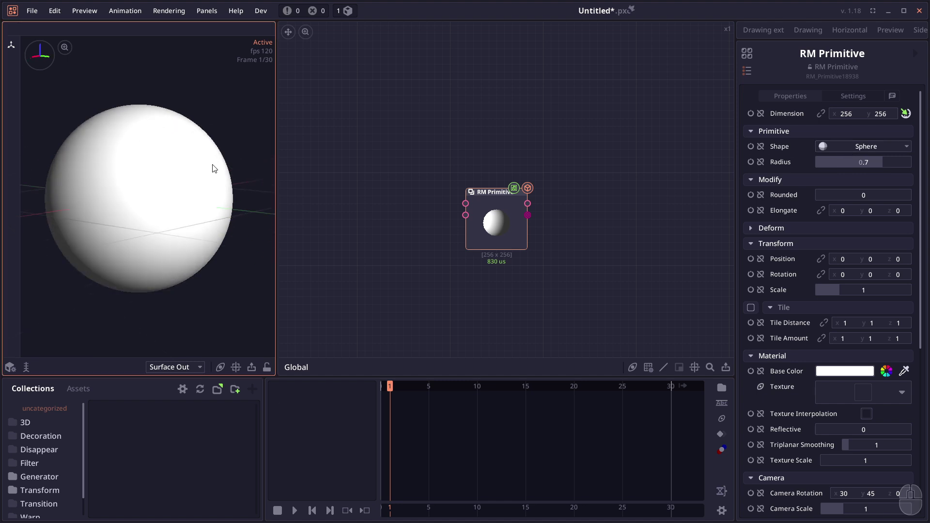
left_click(863, 146)
left_click(687, 176)
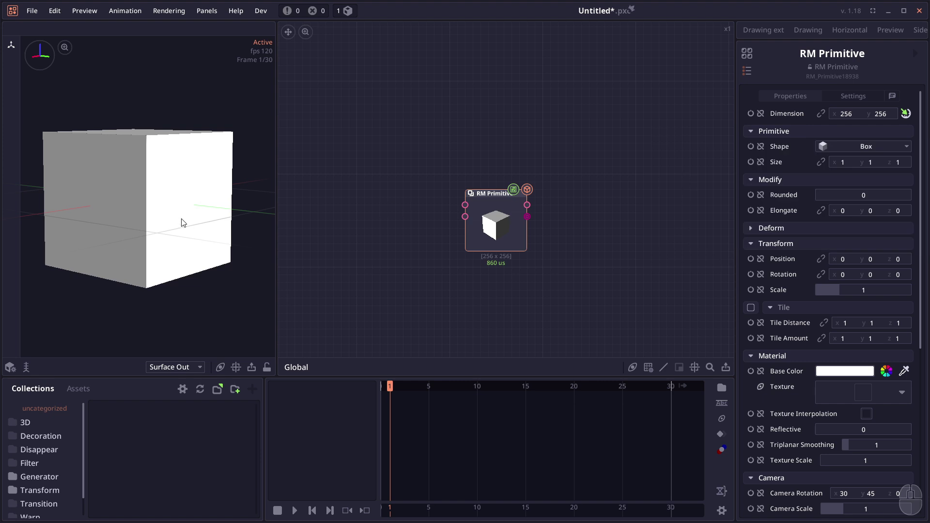
left_click_drag(175, 225, 174, 229)
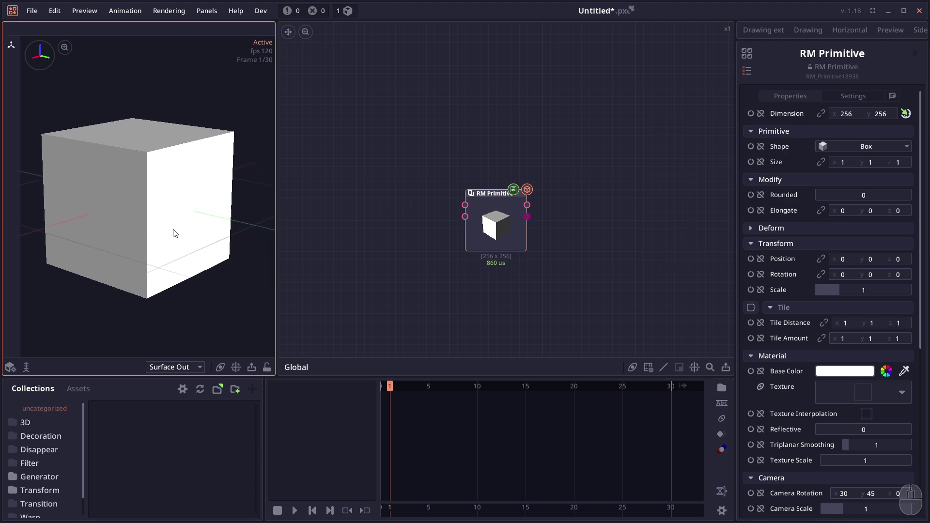
Round the box's edges with a Rounded value of about 0.08 and try its twist deformation
left_click_drag(832, 194, 848, 194)
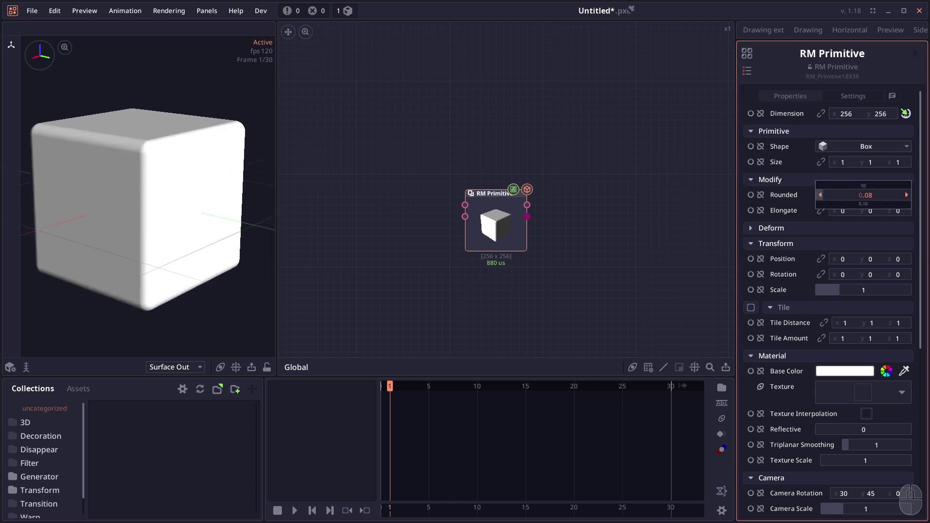
left_click(789, 228)
mouse_move(843, 306)
left_mouse_down()
mouse_move(872, 305)
mouse_move(843, 305)
left_mouse_up()
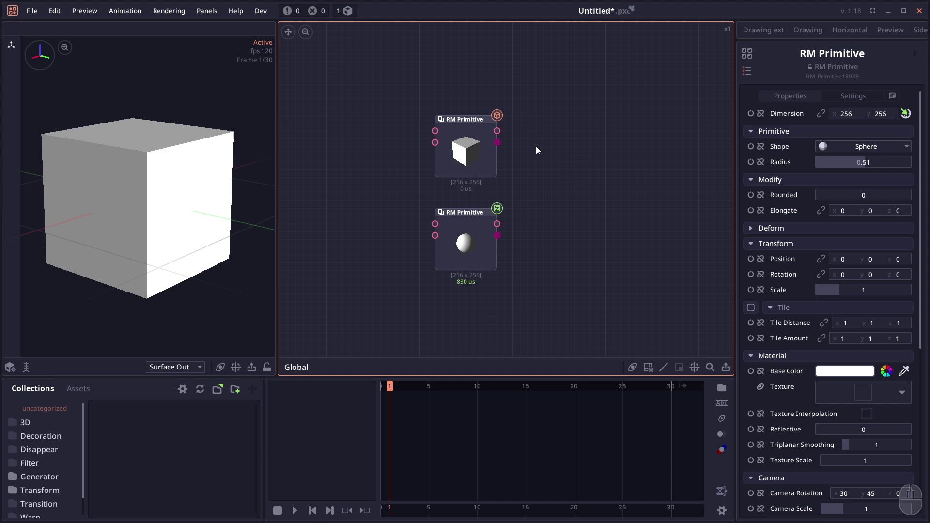
Add an RM Combine node, feed it the shape data of the box and sphere primitives, and preview it
right_click(535, 143)
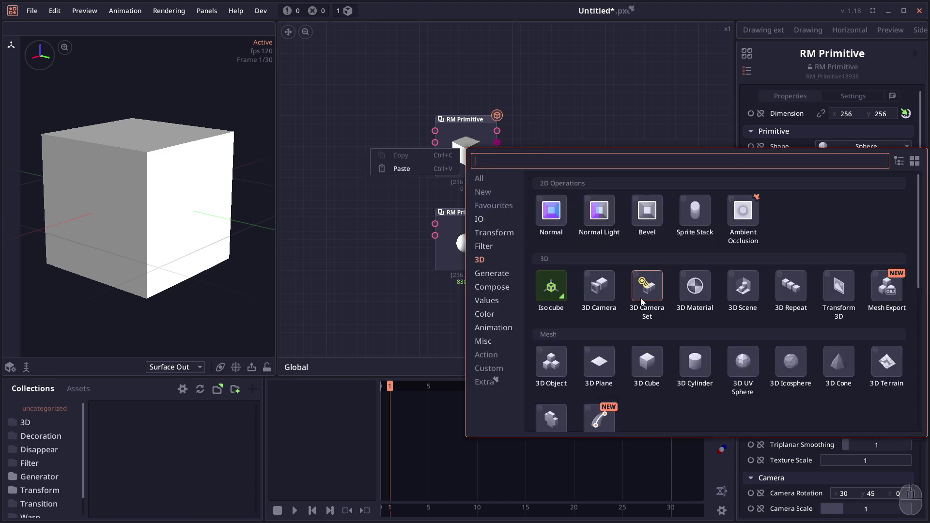
scroll(640, 296, "down", 10)
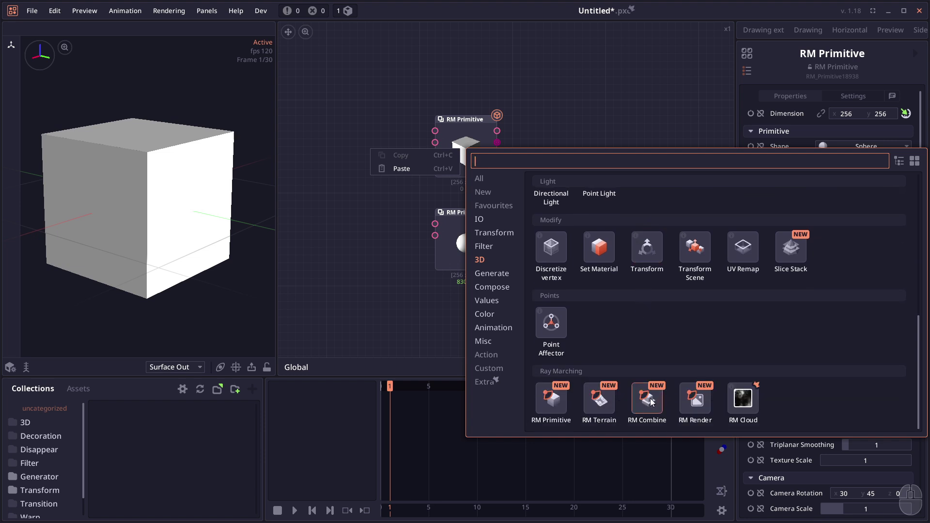
left_click(651, 402)
left_click_drag(527, 153, 501, 171)
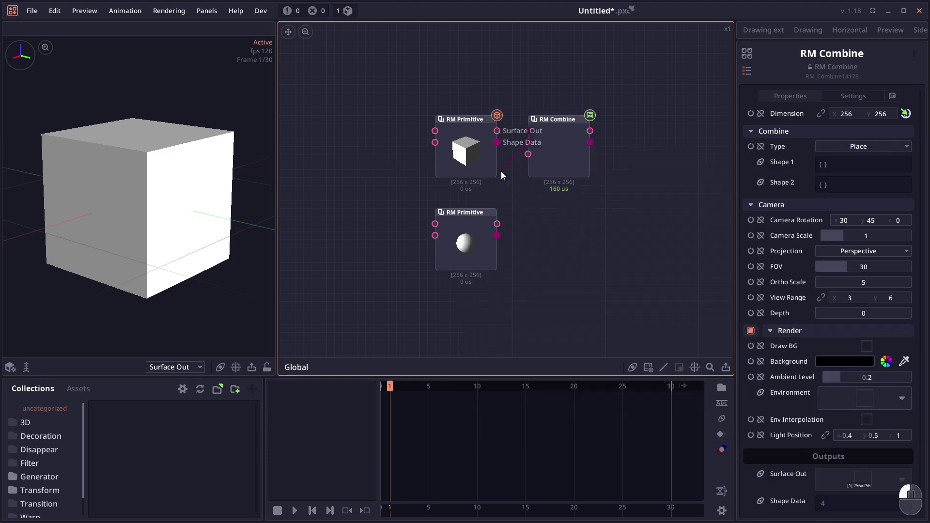
left_click_drag(401, 82, 468, 280)
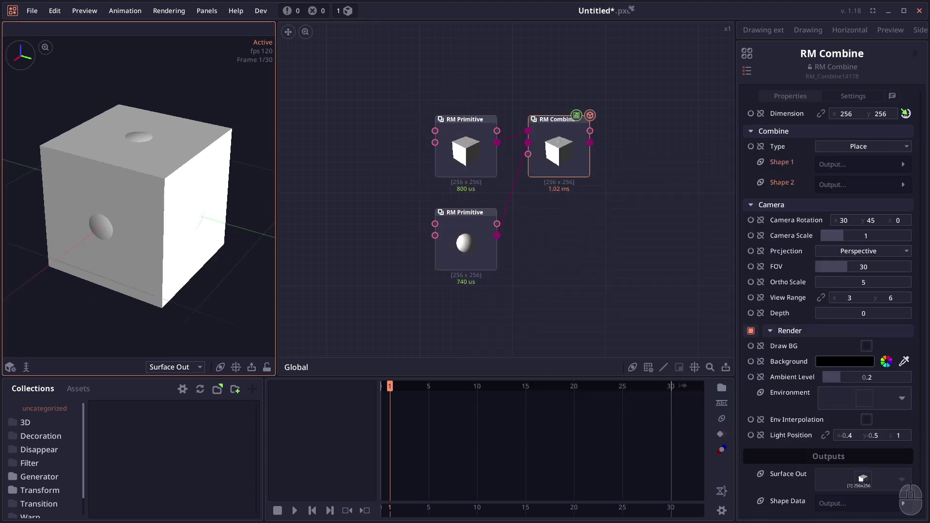
Set the RM Combine type to Union and move the sphere primitive along the green axis out of the box's side
left_click(873, 148)
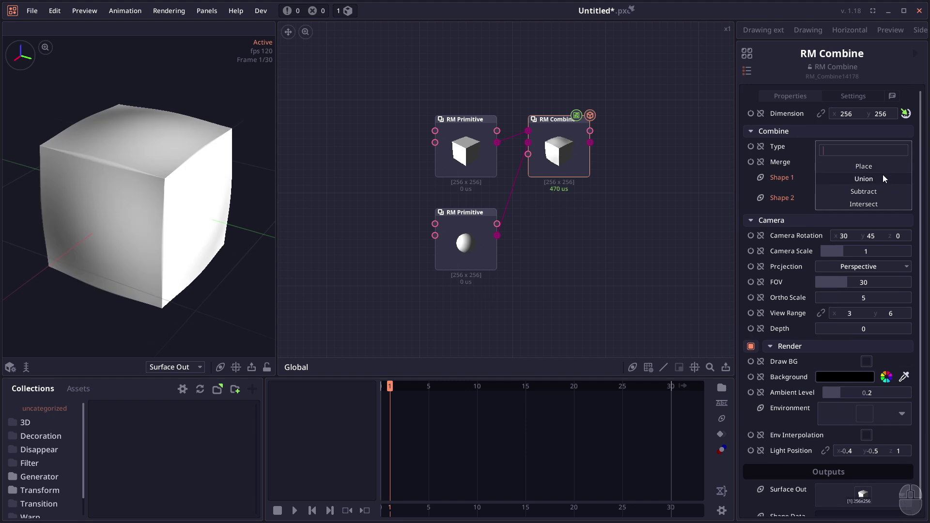
left_click(882, 178)
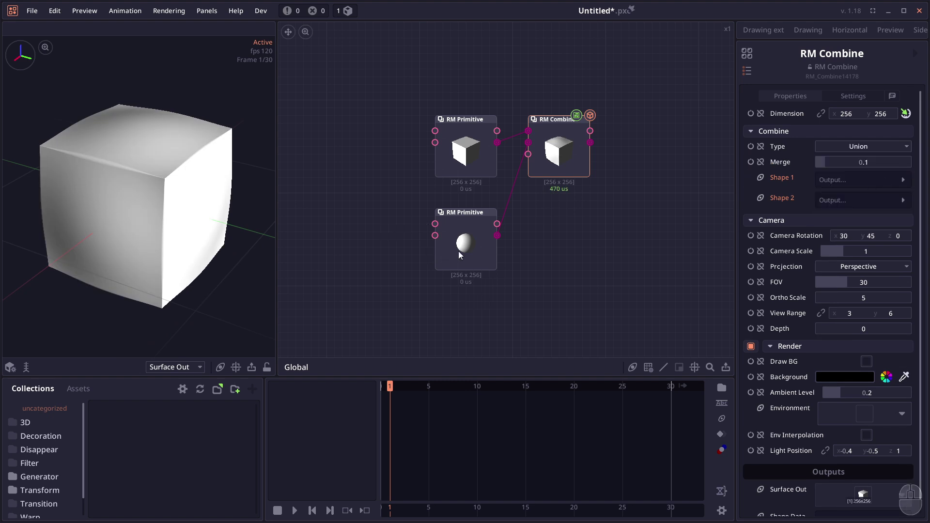
left_click(459, 251)
scroll(83, 181, "down", 2)
key("g")
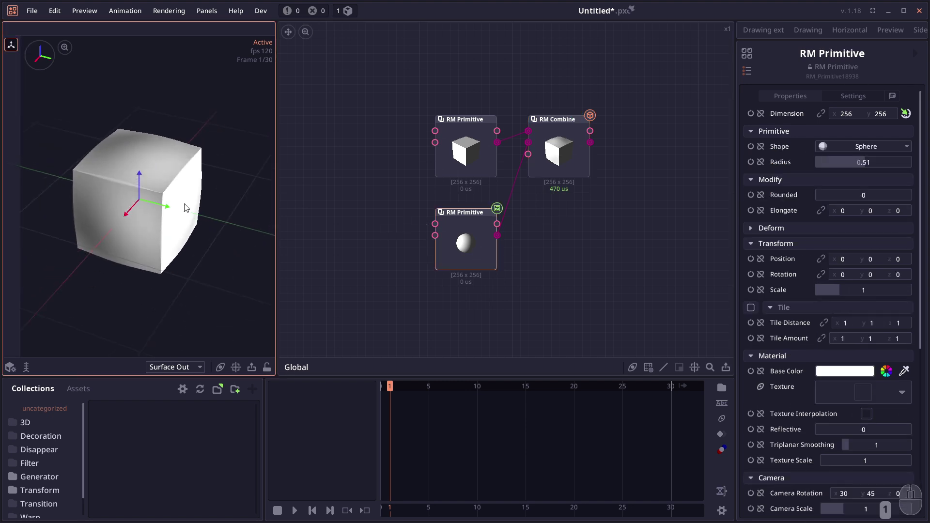
left_click_drag(166, 206, 214, 194)
Change the RM Combine type to Subtract
left_click(559, 148)
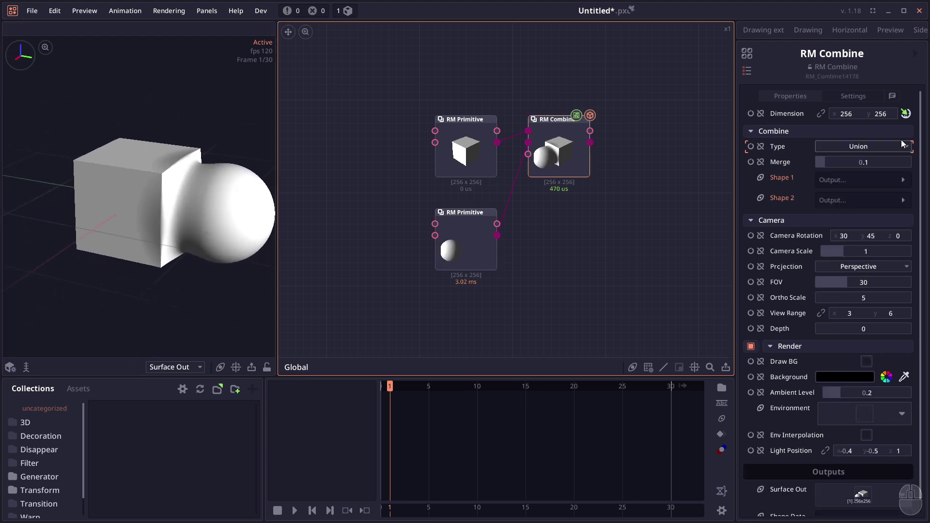
left_click(890, 147)
left_click(877, 193)
Reposition the sphere primitive so that it carves a rounded hollow out of the box's upper corner
left_click(485, 253)
left_click_drag(169, 228, 152, 232)
left_click_drag(158, 232, 135, 244)
left_click_drag(138, 233, 150, 222)
left_click_drag(127, 265, 93, 203)
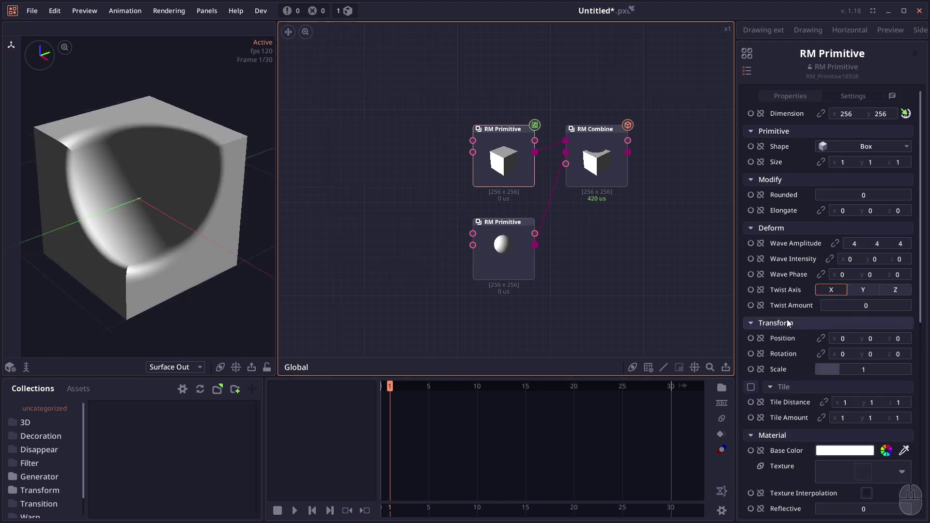
Set the base color of the box primitive's material to red
scroll(824, 368, "down", 3)
left_click(849, 327)
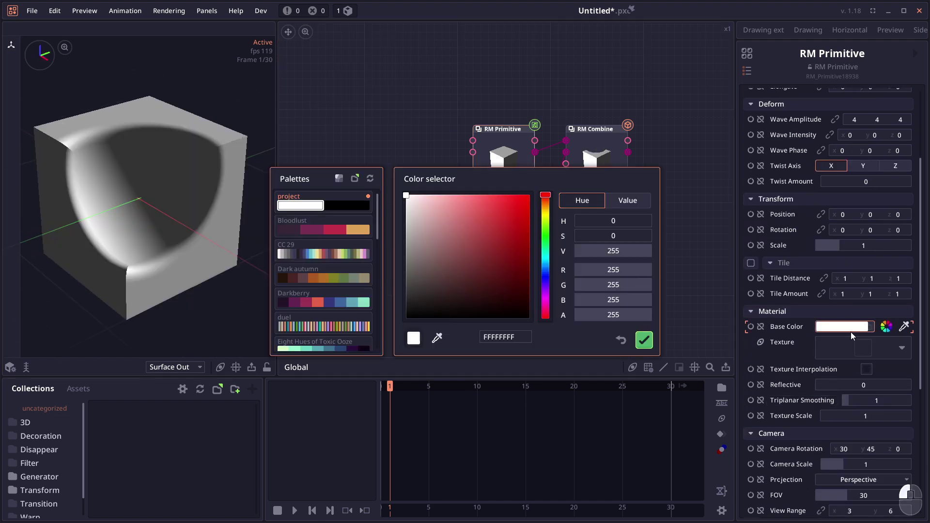
left_click(456, 213)
left_click(644, 340)
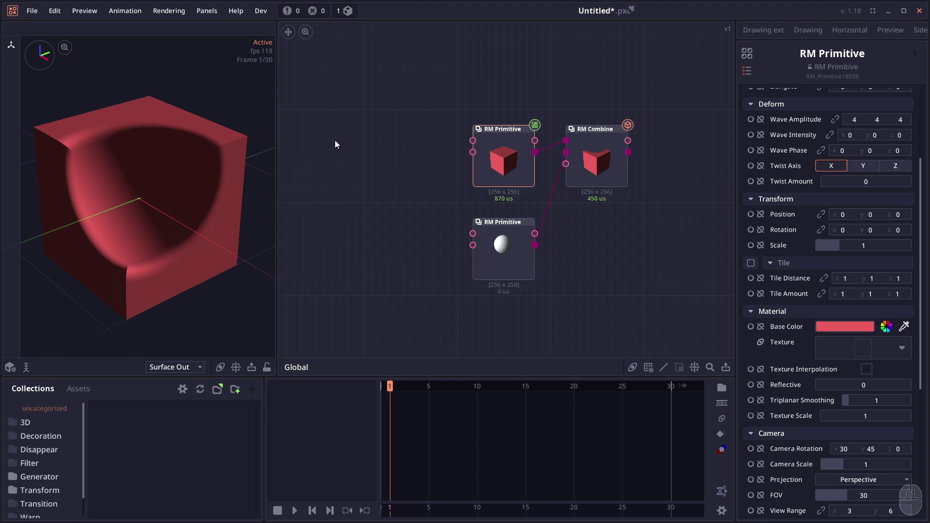
Add a Canvas Group node to the empty project's graph and preview it
right_click(344, 142)
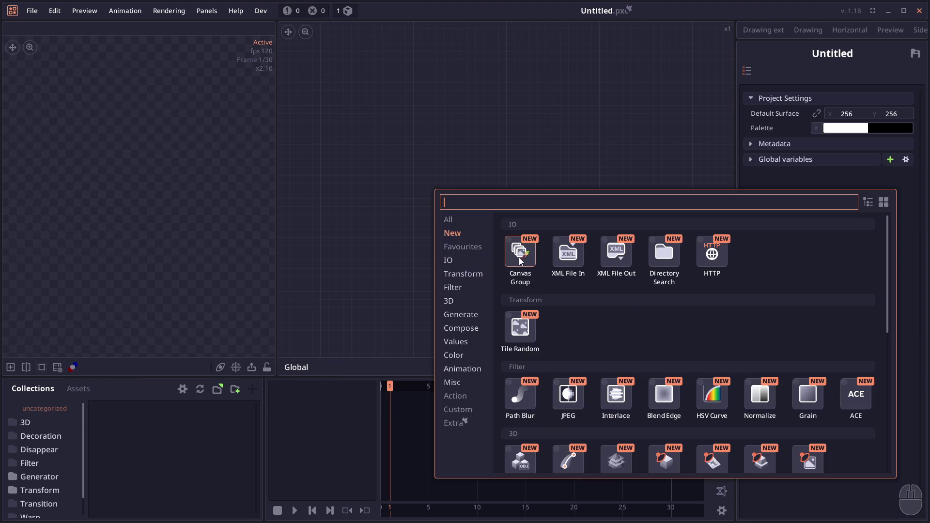
left_click(519, 262)
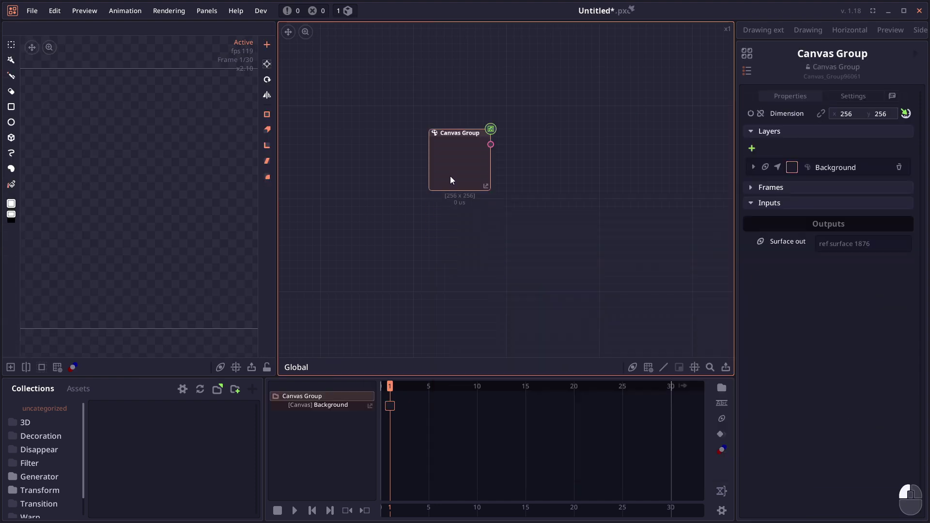
left_click_drag(450, 173, 481, 205)
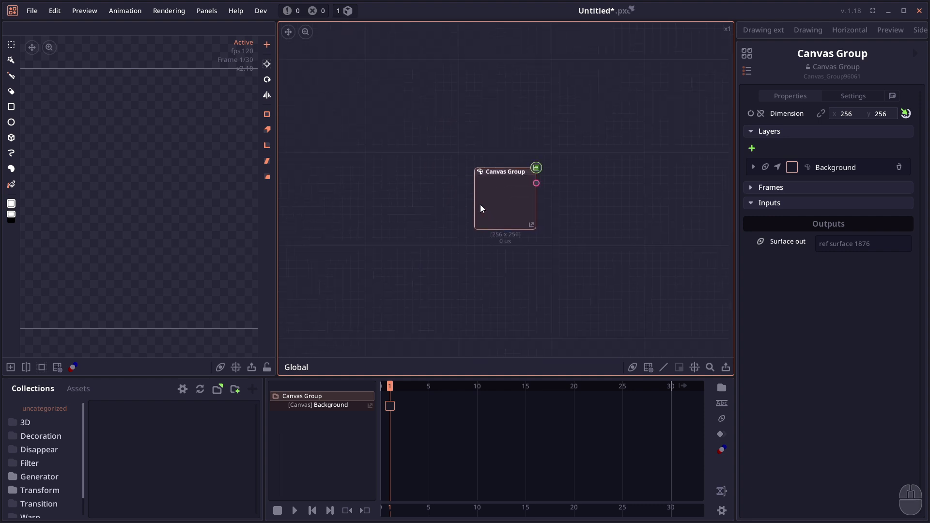
left_click(497, 211)
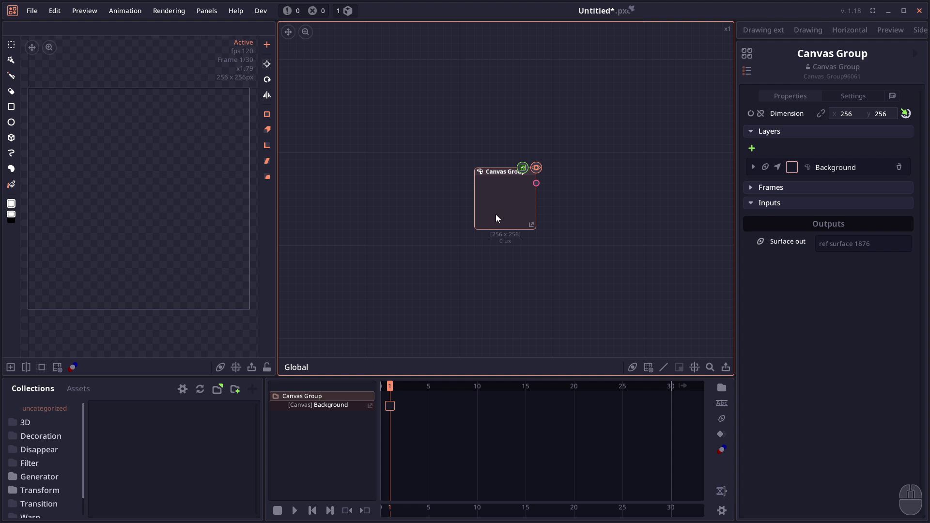
left_click_drag(497, 218, 498, 203)
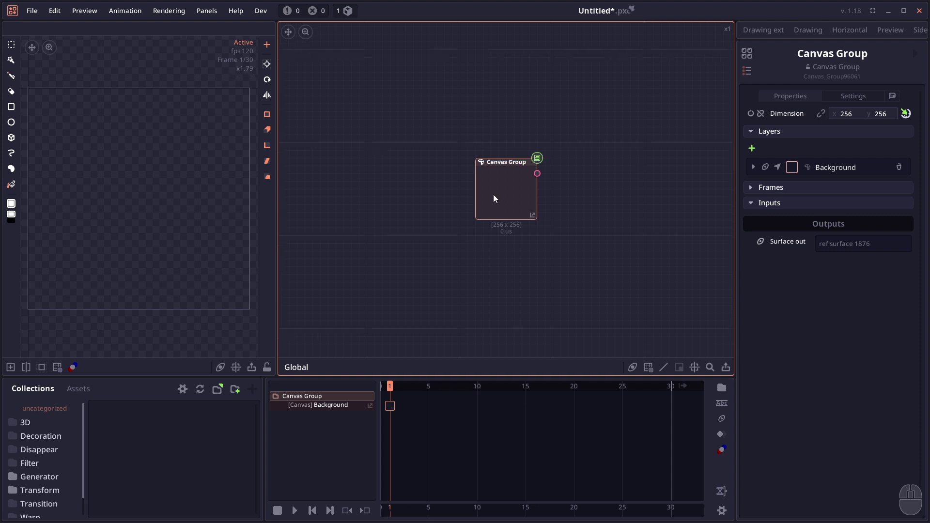
Enter the Canvas Group to view its inner nodes and return to the global graph
key("shift")
double_click(497, 187)
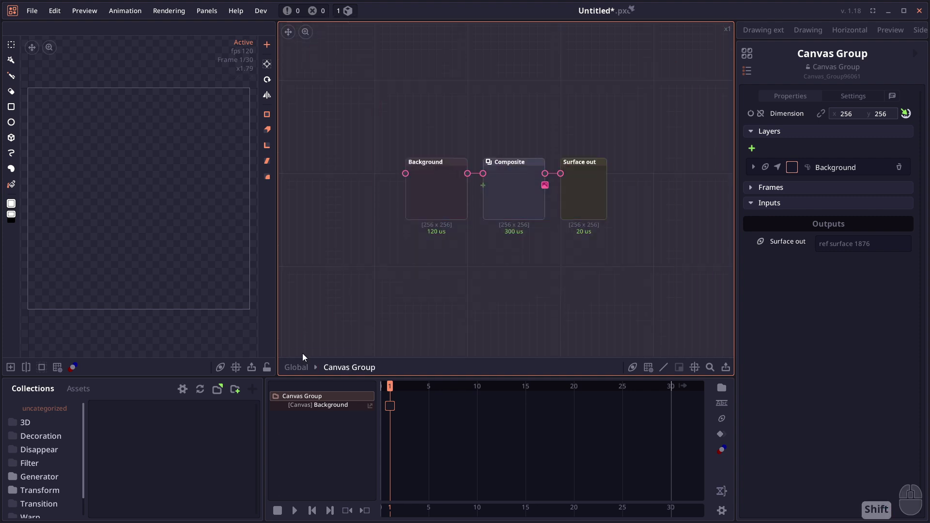
left_click(296, 367)
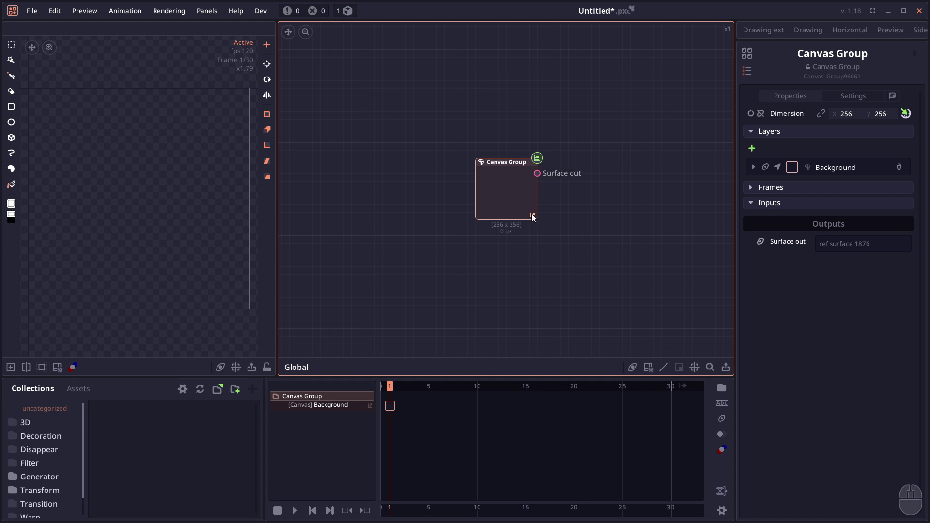
Inspect the Background and Composite nodes inside the Canvas Group and return to the global graph
left_click(533, 216)
left_click(449, 205)
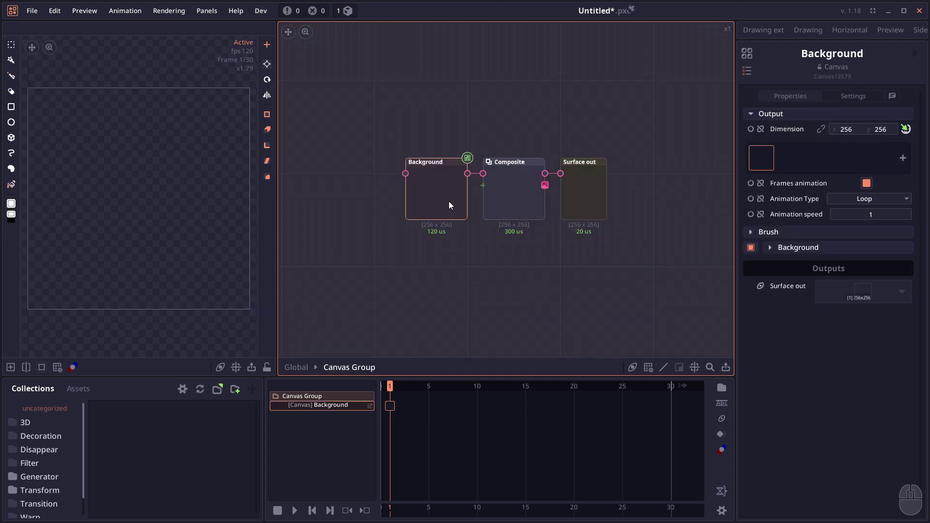
left_click(524, 220)
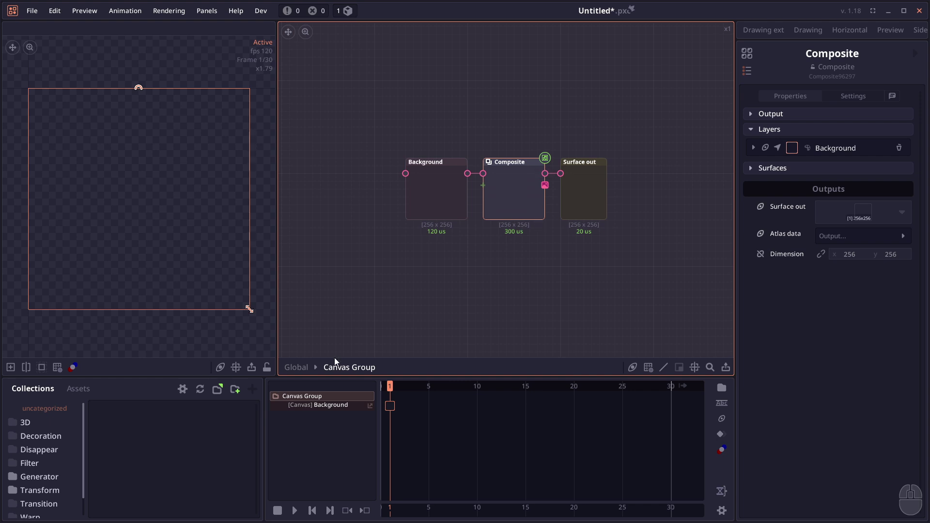
left_click(296, 367)
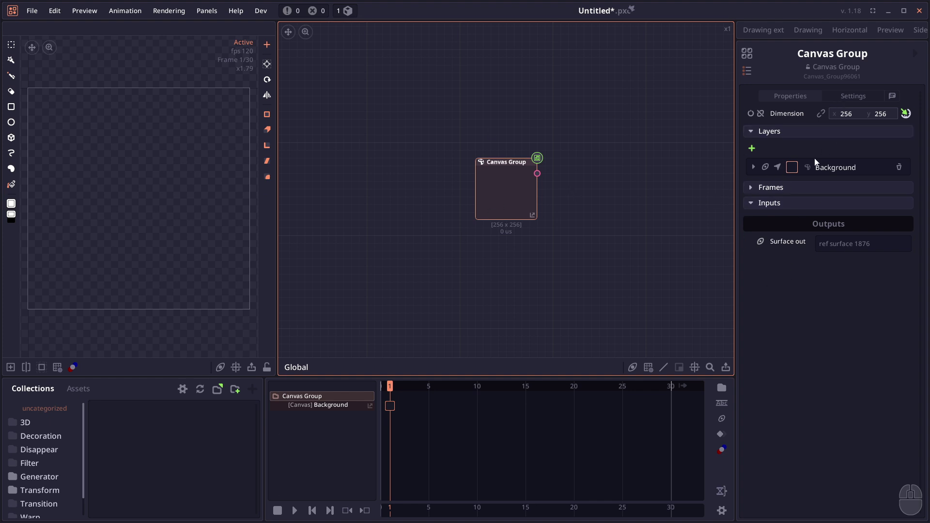
Add three layers to the Canvas Group and reorder Layer 1 above Layer 2
left_click(752, 148)
left_click(752, 148)
left_click(752, 147)
left_click(532, 217)
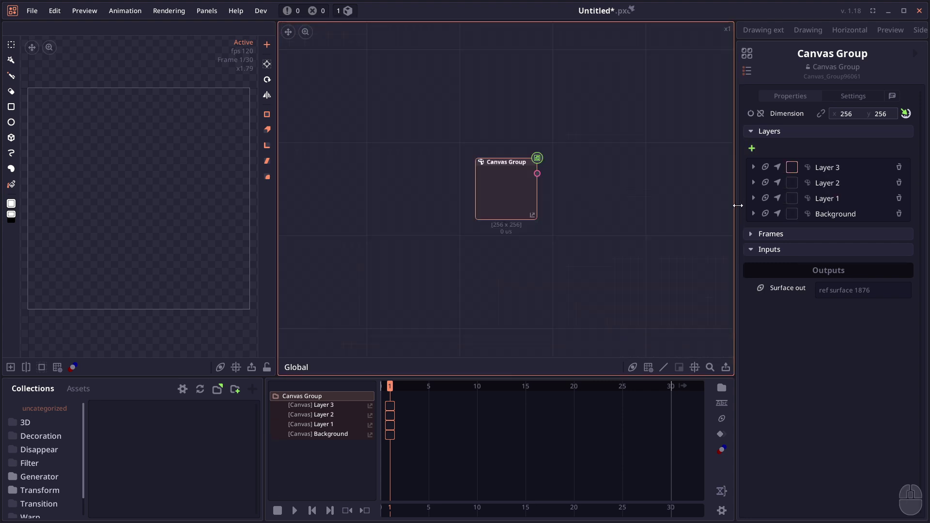
left_click_drag(818, 198, 790, 182)
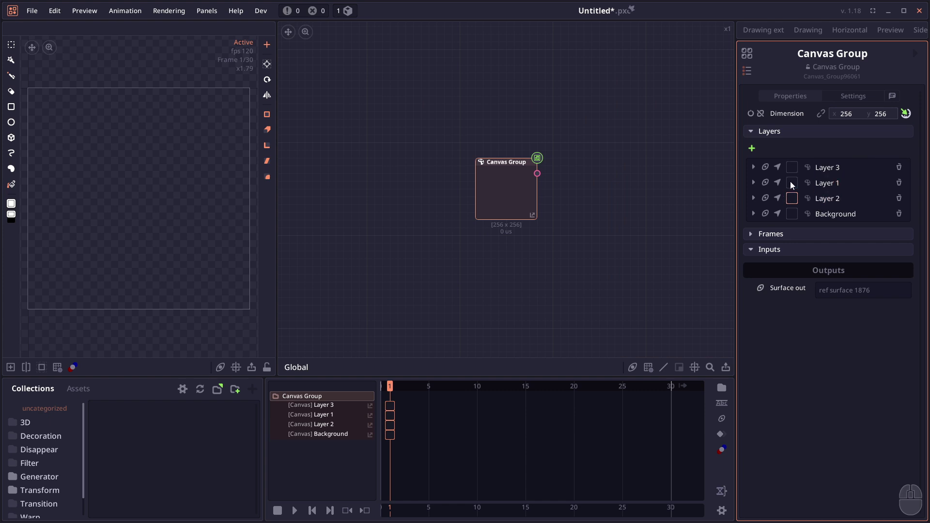
Draw a white freehand looping line on Layer 3 with the Pencil tool at size 1
left_click(857, 182)
left_click(835, 165)
left_click(11, 76)
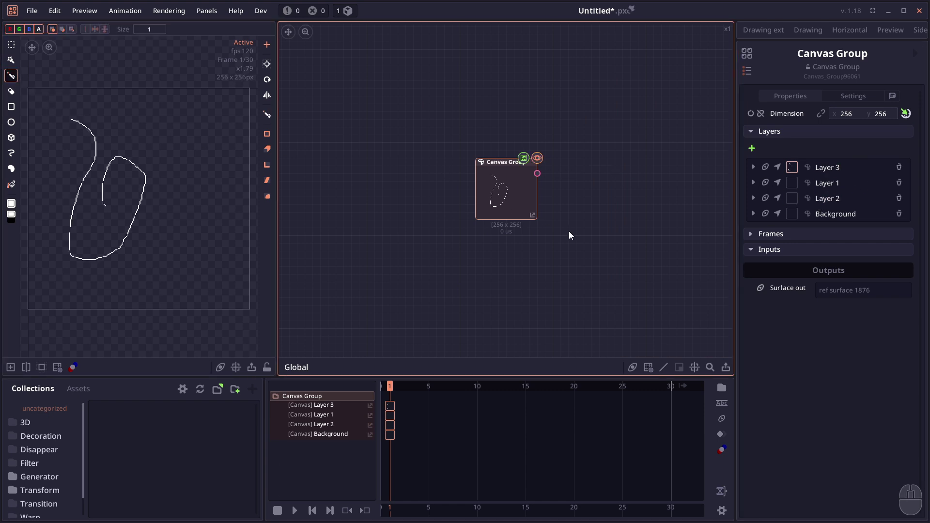
Inside the Canvas Group, route Layer 3 through an Outline node into the Composite node and rearrange the surrounding nodes
left_click(531, 215)
left_click_drag(462, 268, 465, 241)
left_click_drag(578, 152, 507, 88)
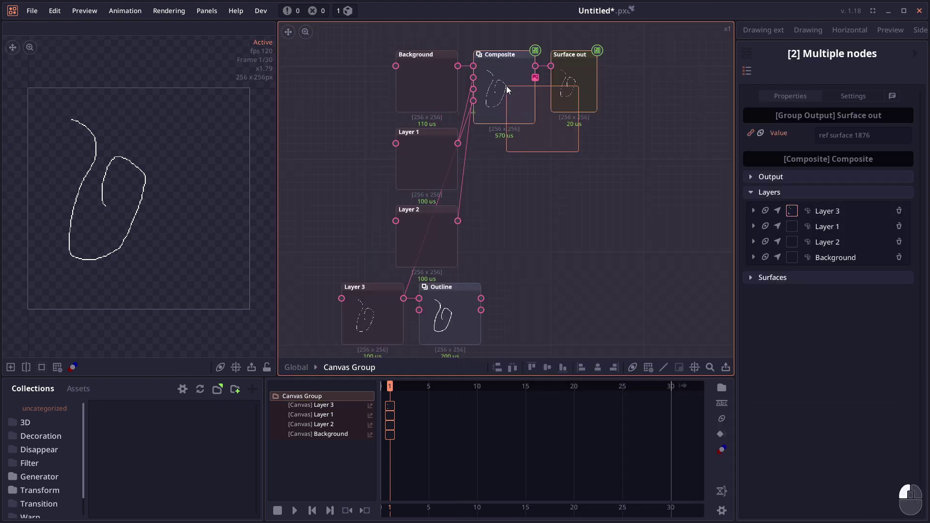
left_click_drag(514, 97, 584, 104)
left_click(577, 160)
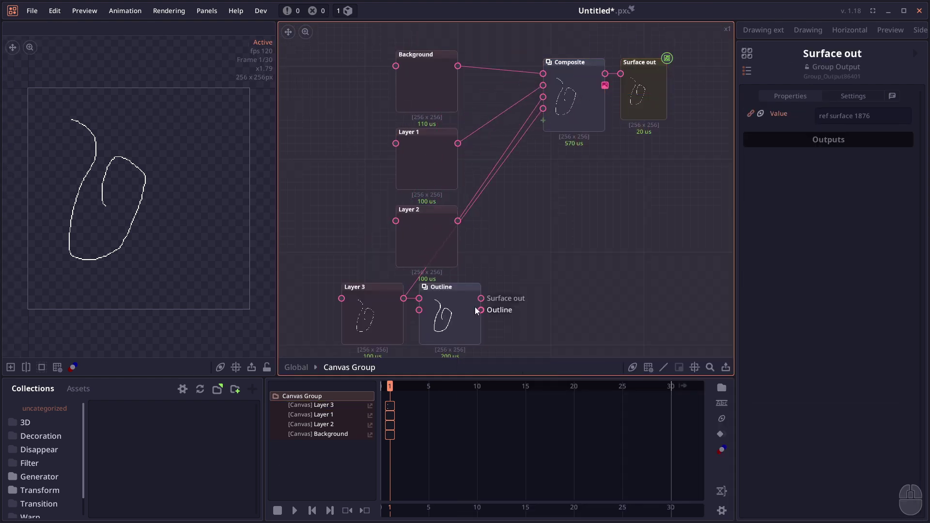
left_click_drag(481, 298, 544, 109)
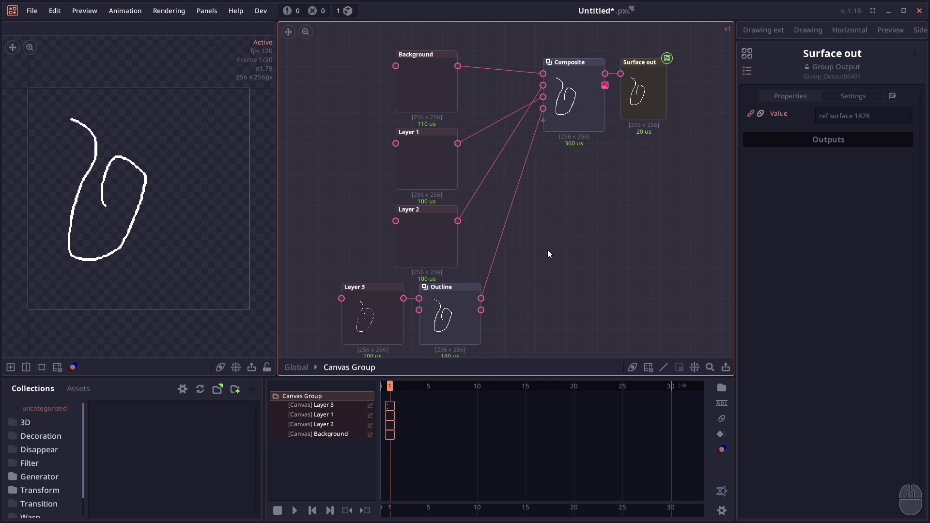
left_click_drag(446, 57, 470, 57)
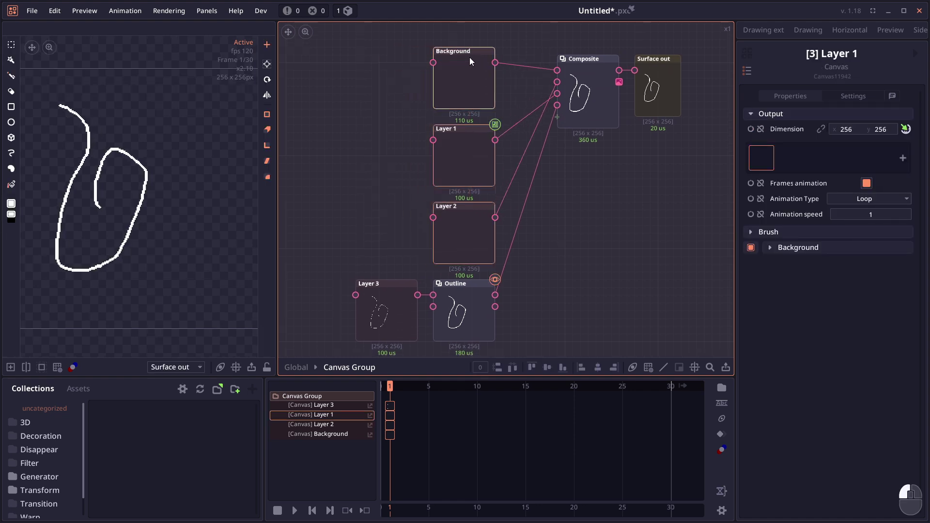
left_click(621, 214)
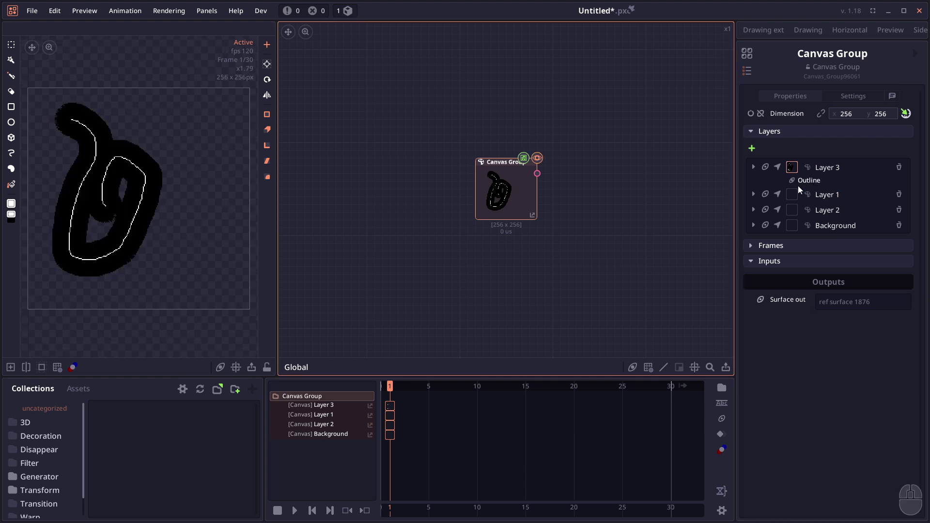
Open Layer 3's Outline effect from the Canvas Group's layer list
left_click(811, 181)
left_click_drag(521, 233, 484, 236)
left_click(477, 300)
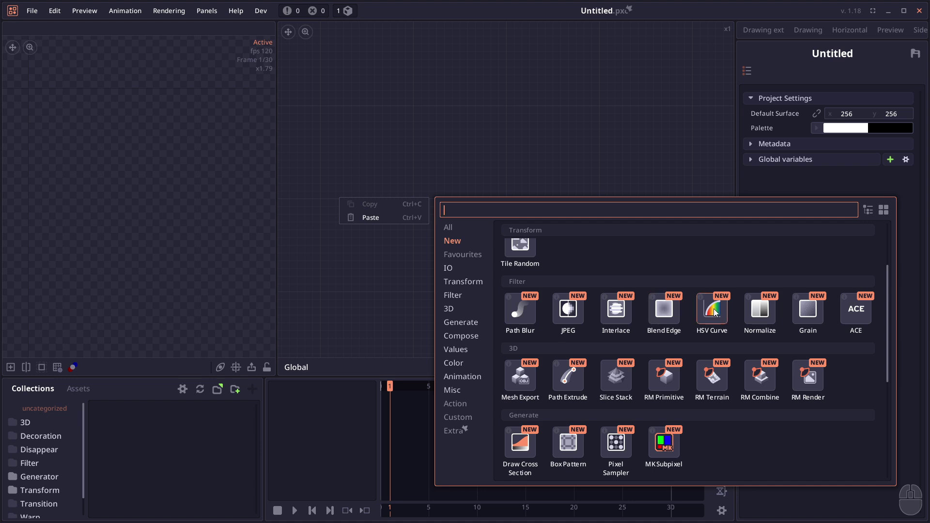
Browse the new filter and 3D nodes and add a Mesh Export node to the graph
left_click(761, 303)
right_click(759, 304)
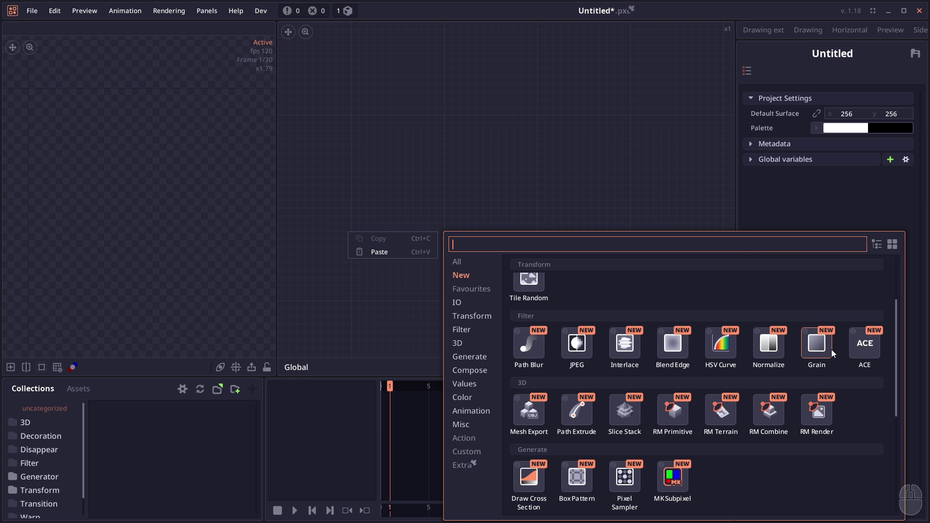
scroll(862, 377, "down", 2)
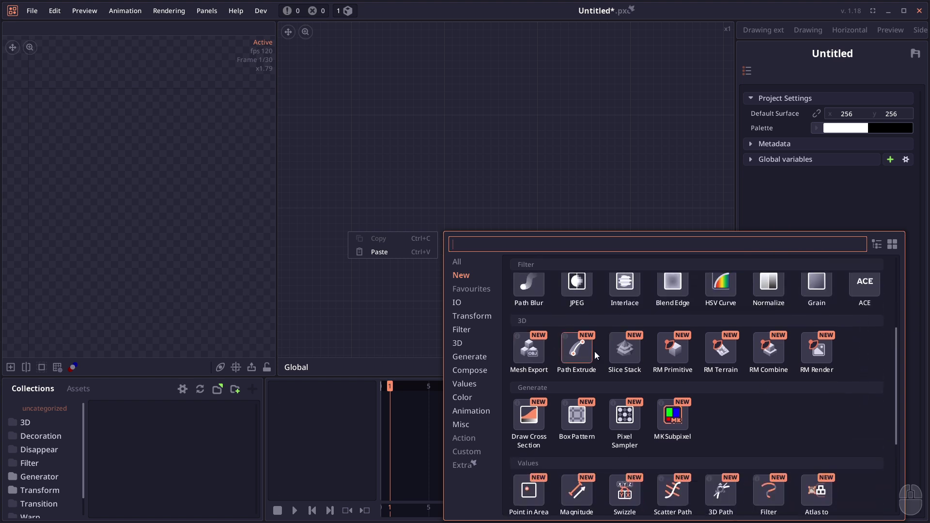
left_click(522, 360)
Add an RM Primitive node and place it beside the Mesh Export node
right_click(552, 195)
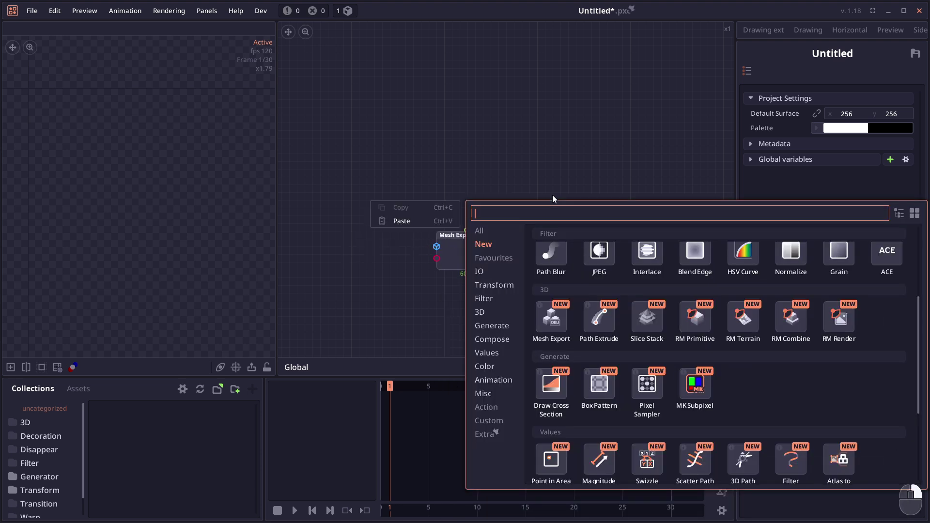
left_click(659, 310)
left_click_drag(612, 223, 394, 248)
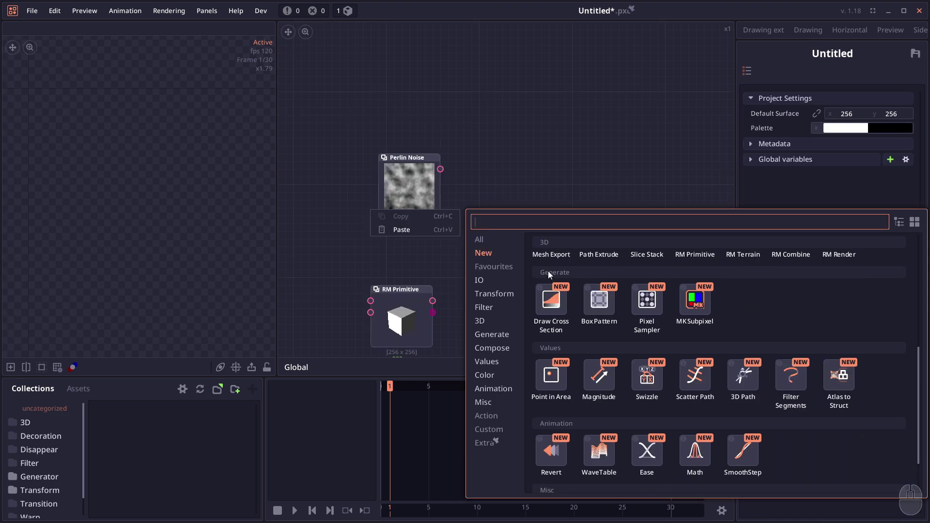
Add a Draw Cross Section node beside Perlin Noise and connect the noise output to its Surface in
left_click(544, 310)
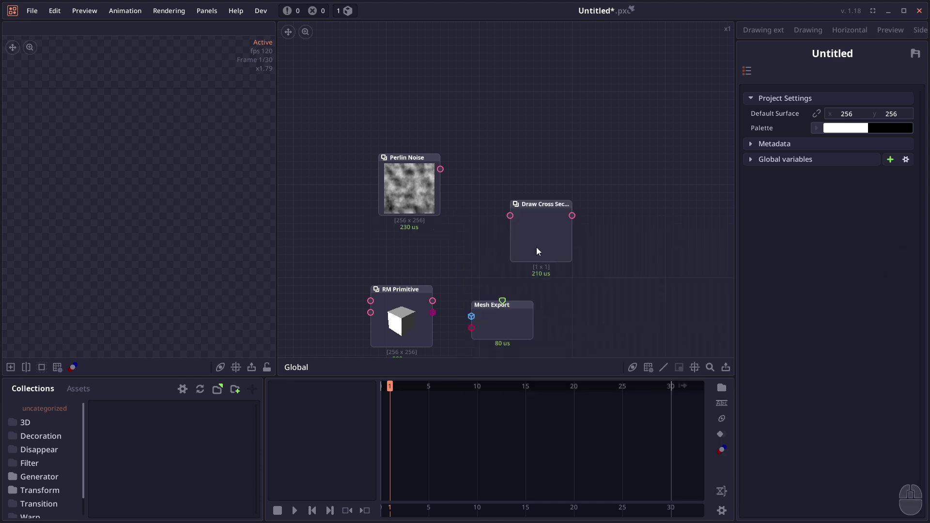
left_click_drag(536, 247, 528, 198)
left_click_drag(438, 170, 487, 169)
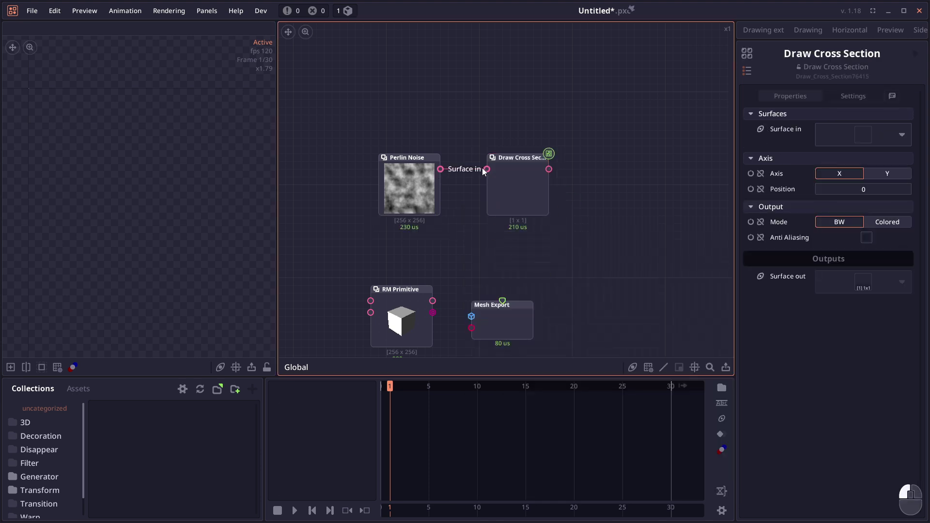
Preview the Perlin Noise texture, followed by the Draw Cross Section output
left_click(401, 186)
double_click(400, 186)
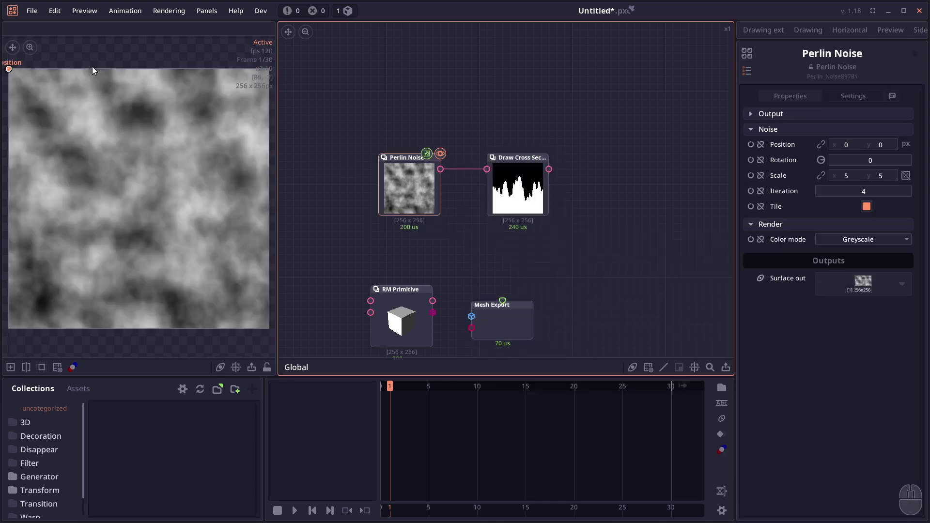
left_click(517, 187)
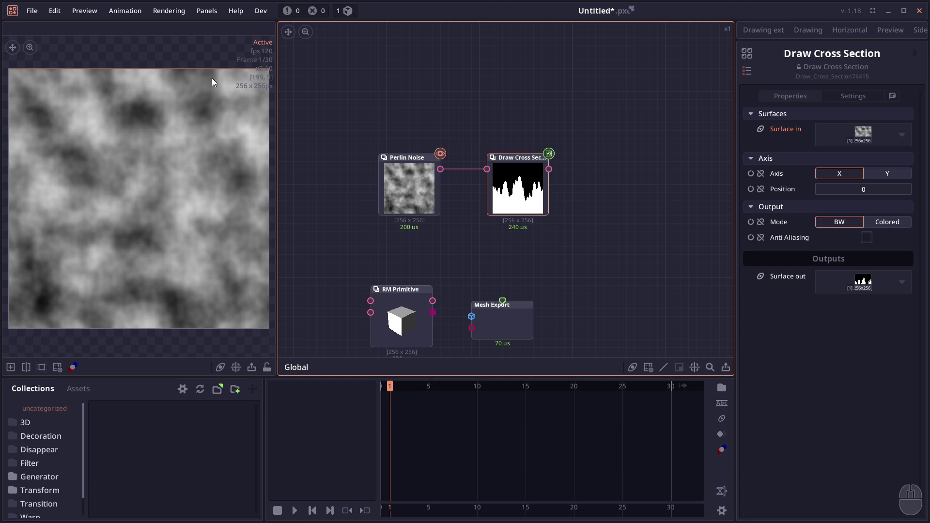
double_click(499, 194)
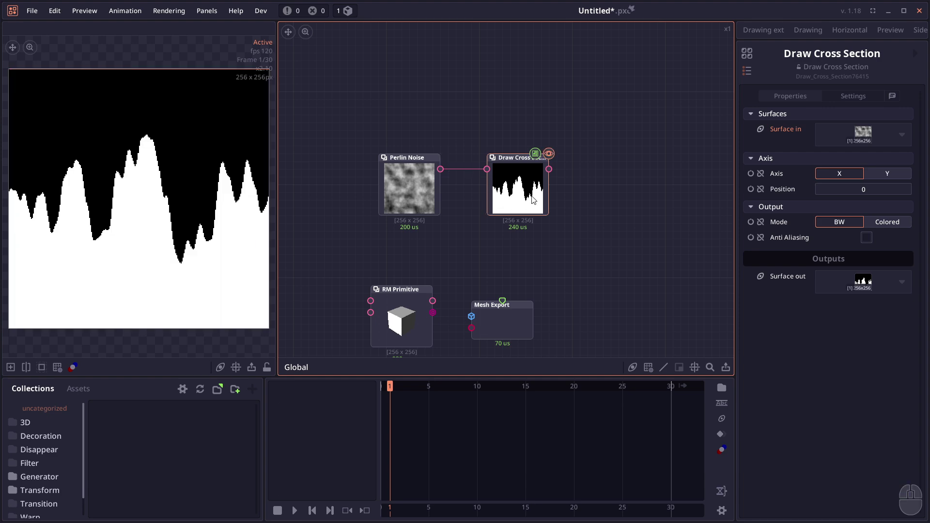
Shift the Draw Cross Section node's position value and set its axis to Y
left_click_drag(823, 185, 873, 188)
left_click(873, 175)
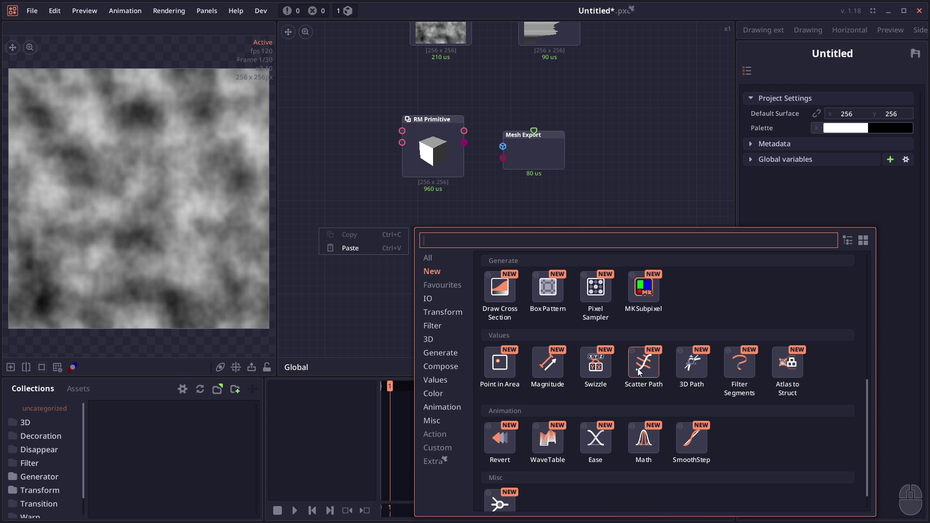
scroll(688, 361, "up", 2)
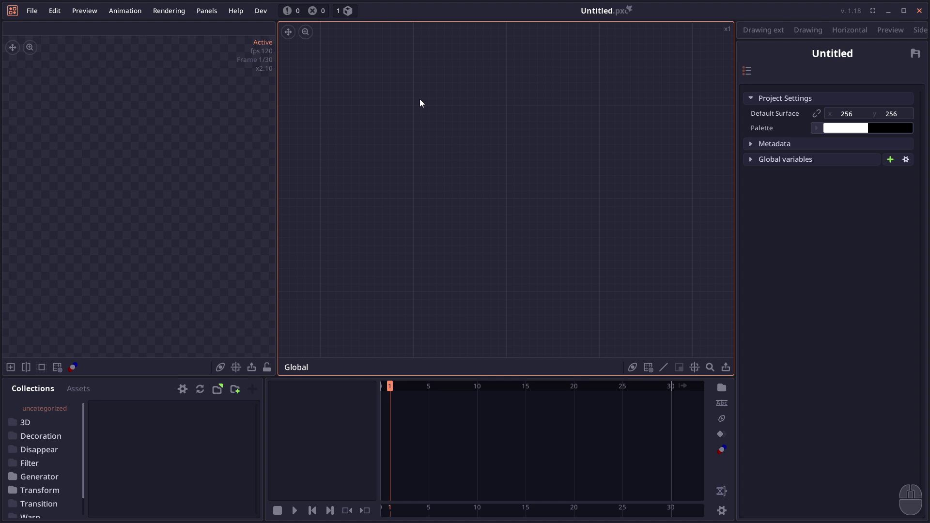
Search the command palette for "new" and look through the matching commands
key("ctrl")
key("ctrl")
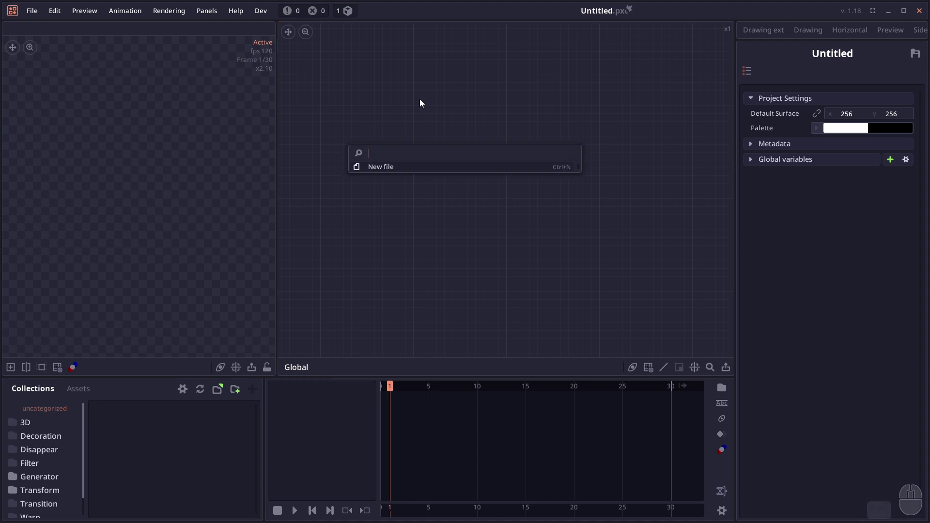
type("new")
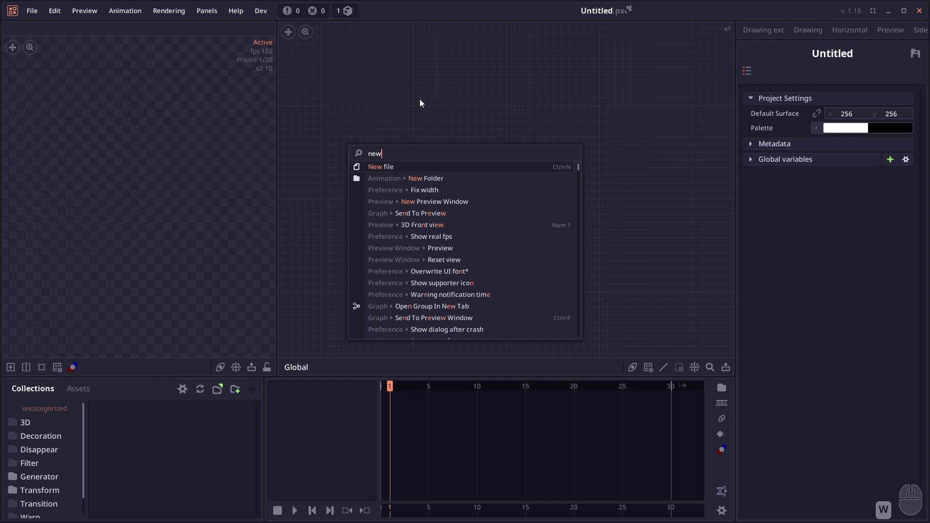
scroll(478, 297, "down", 3)
scroll(476, 295, "up", 3)
Search the command palette for "pref" and look through the matching preference entries
left_click(27, 10)
left_click(27, 10)
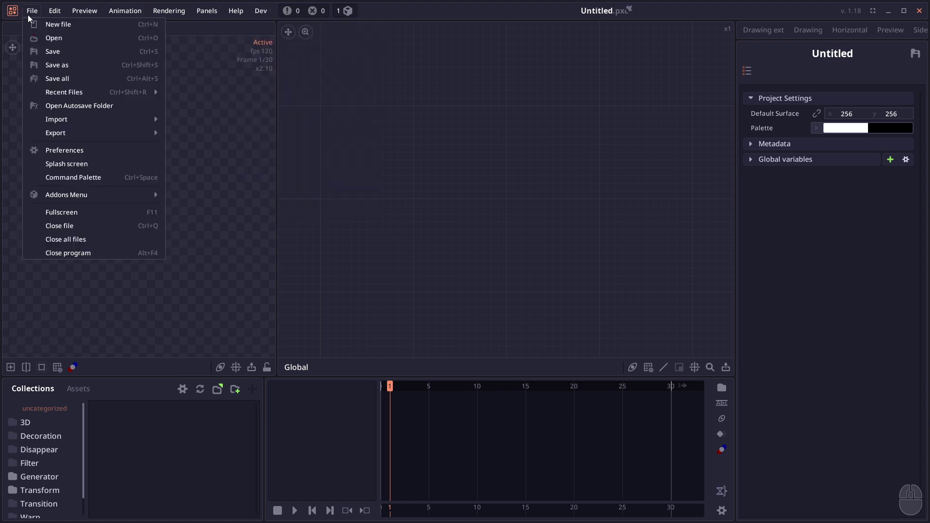
key("ctrl+space")
type("pref")
scroll(438, 165, "down", 3)
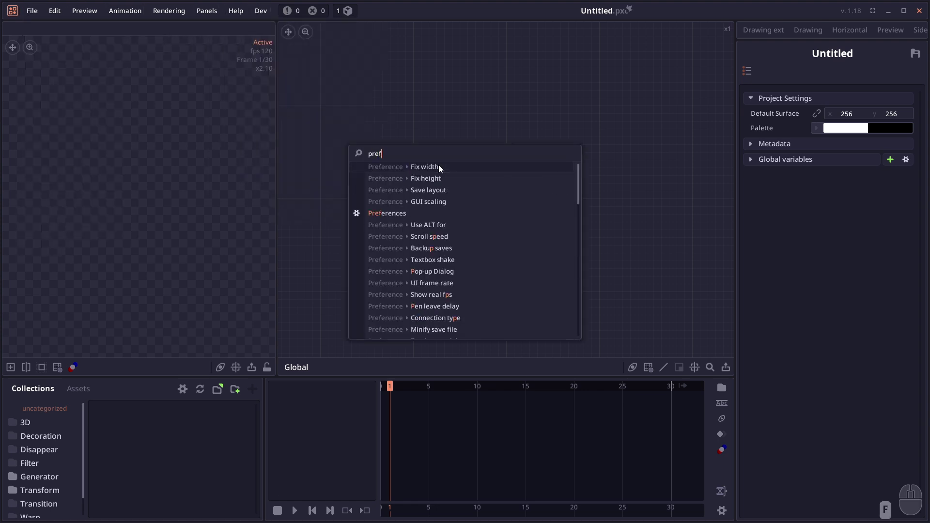
scroll(478, 281, "down", 3)
scroll(478, 285, "down", 3)
scroll(459, 216, "up", 5)
Add a Solid node to the graph by searching for "solid" in the command palette
key("ctrl+a")
type("n")
key("BackSpace")
type("solid")
key("Down")
key("Up")
key("Return")
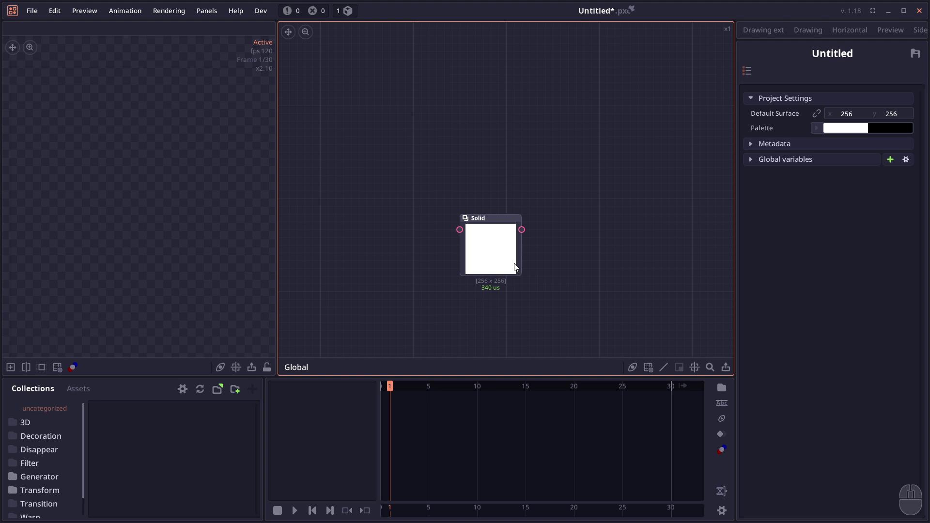
right_click(588, 156)
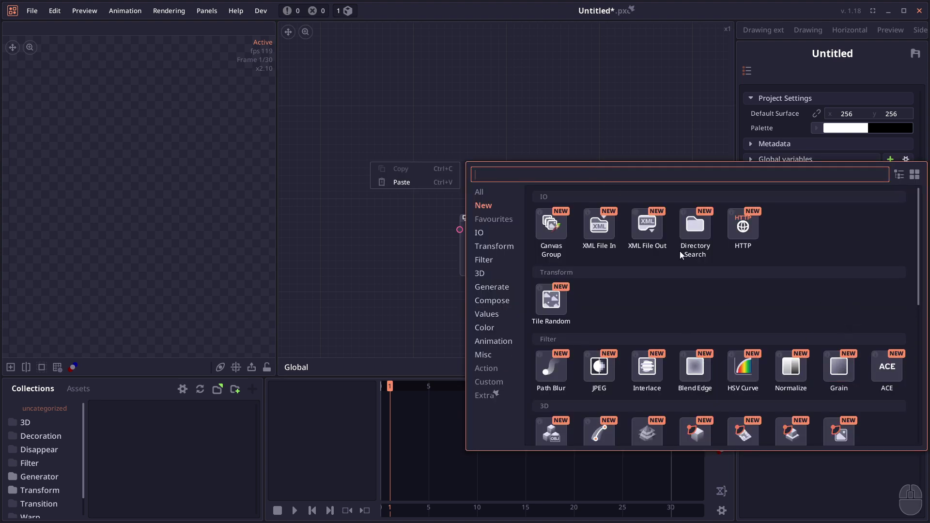
left_click(357, 195)
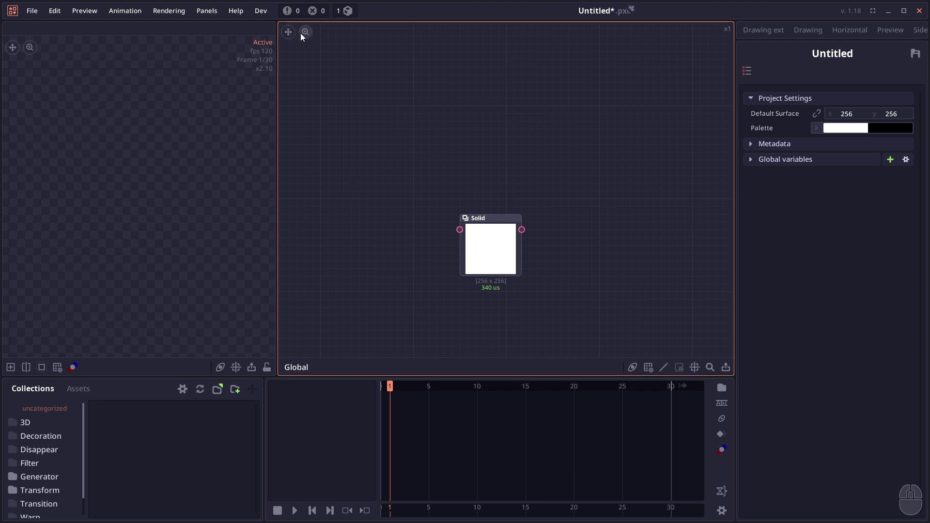
Try the on-canvas view controls by panning and zooming the graph and panning the Solid node's preview
left_click_drag(291, 32, 325, 45)
mouse_move(288, 32)
left_mouse_down()
mouse_move(252, 46)
mouse_move(324, 507)
mouse_move(306, 33)
left_mouse_up()
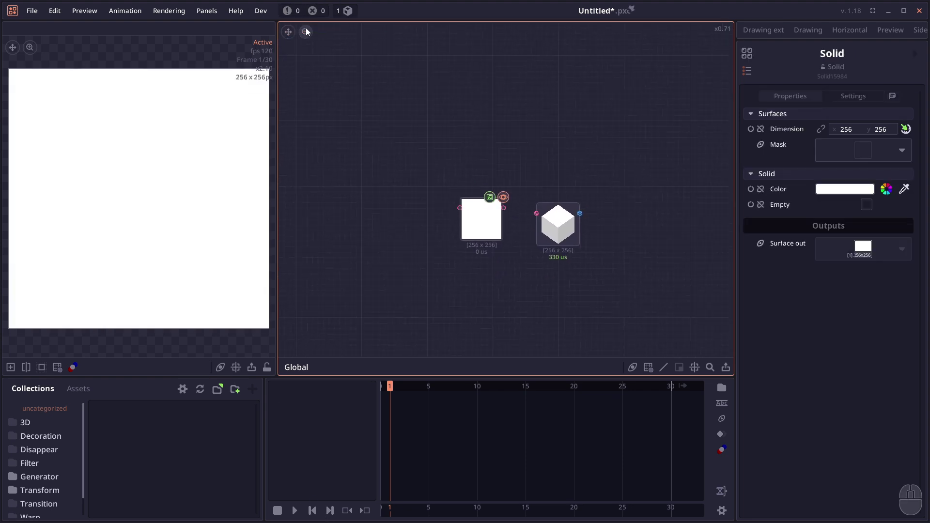
left_click_drag(14, 47, 27, 33)
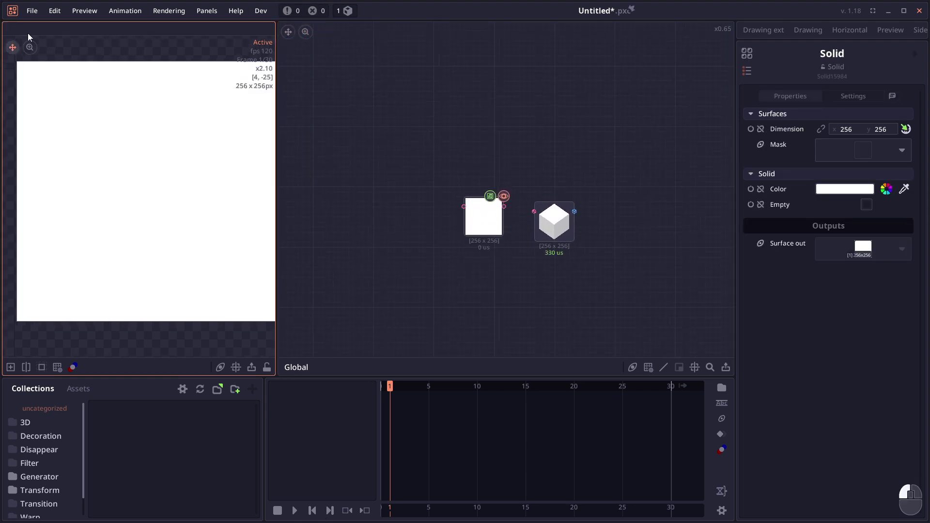
Move the 3D Cube node closer to the Solid node and orbit the cube's 3D preview
left_click_drag(559, 233, 545, 228)
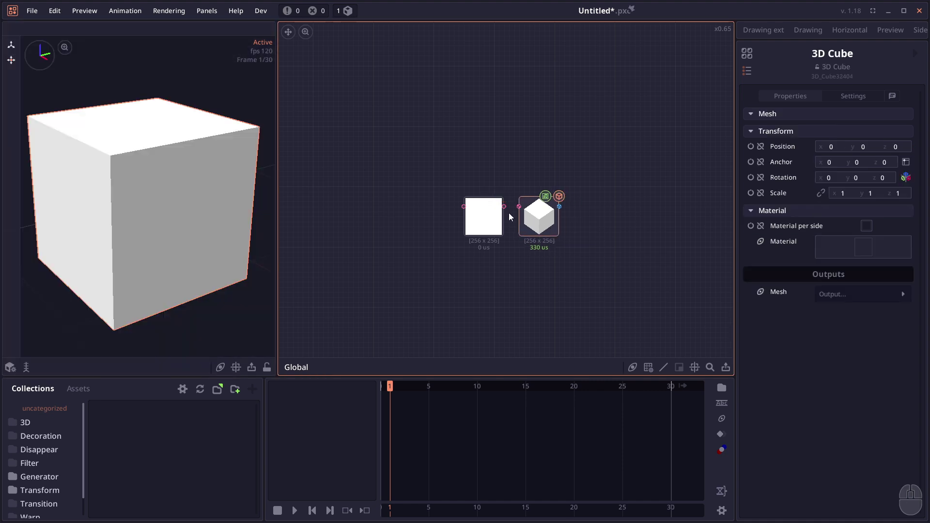
left_click_drag(50, 65, 107, 57)
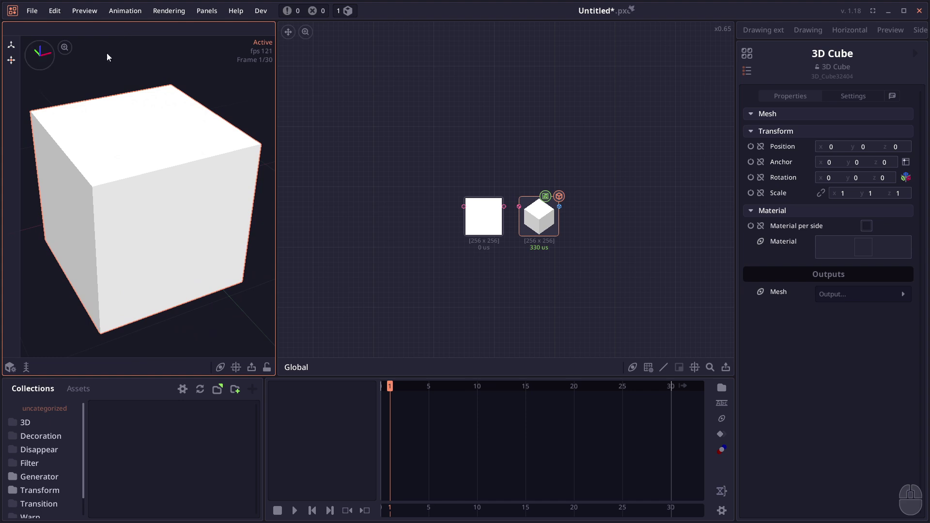
Set the preview's View Control option to None in its view settings
left_click(220, 368)
left_click(224, 376)
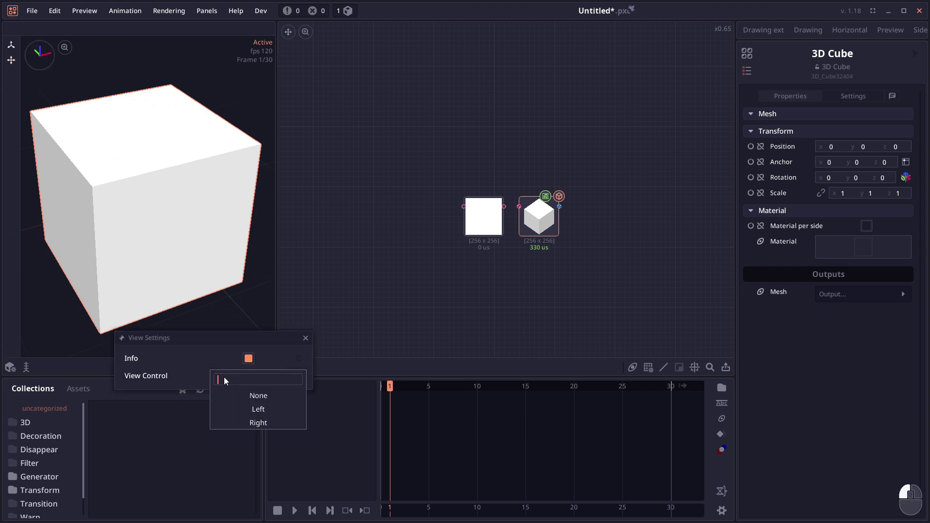
left_click(248, 396)
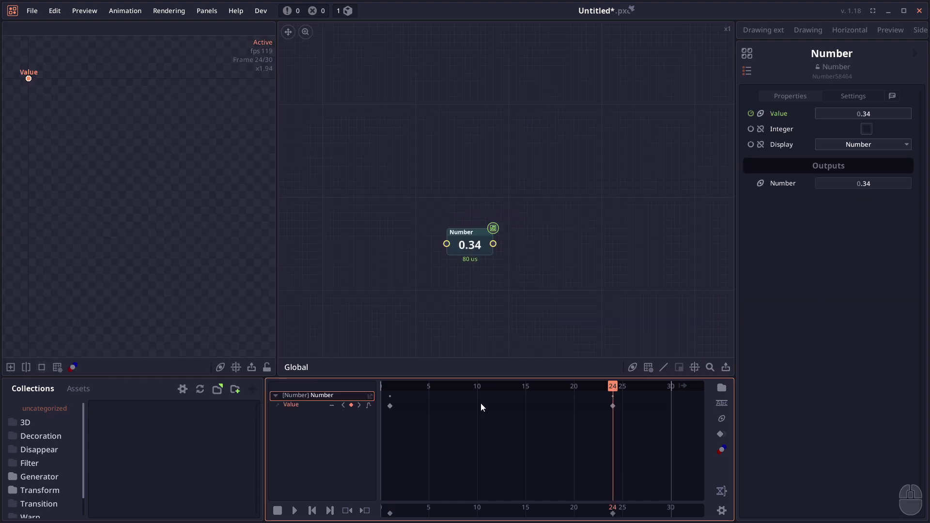
Edit the Number node's keyframe values directly in the timeline, setting the keyframe at frame 24 to -0.24
left_click(390, 406, "ctrl")
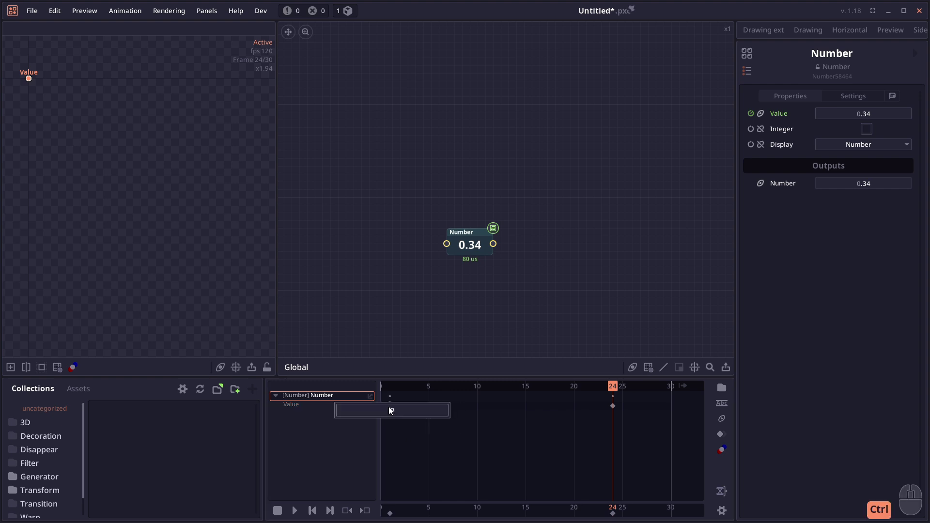
mouse_move(391, 410)
left_mouse_down()
mouse_move(375, 410)
mouse_move(386, 410)
left_mouse_up()
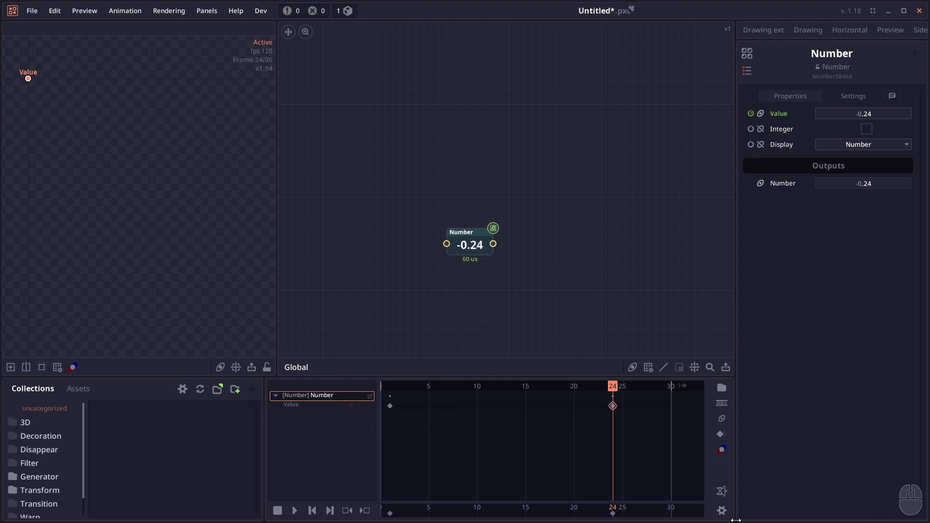
Set the animation's end behaviour to Ping Pong and play the animation
left_click(723, 511)
left_click(750, 508)
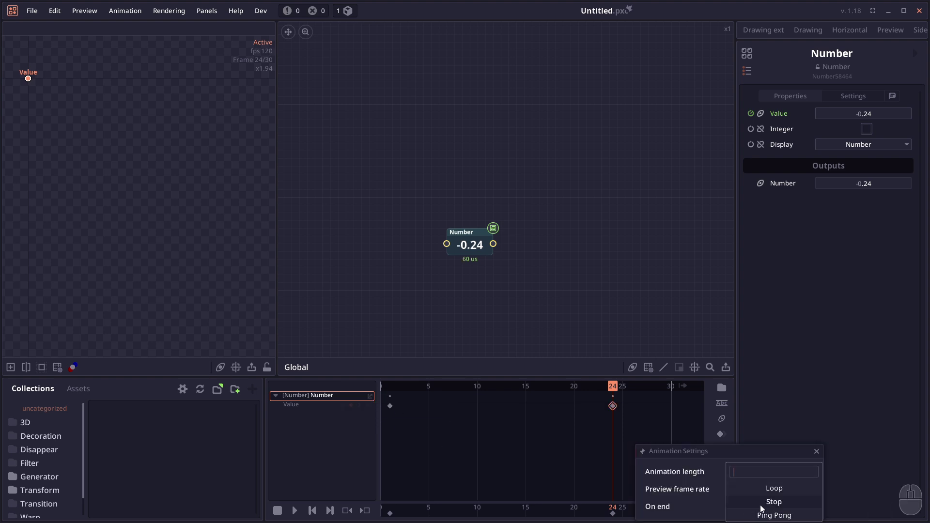
left_click(789, 516)
key("space")
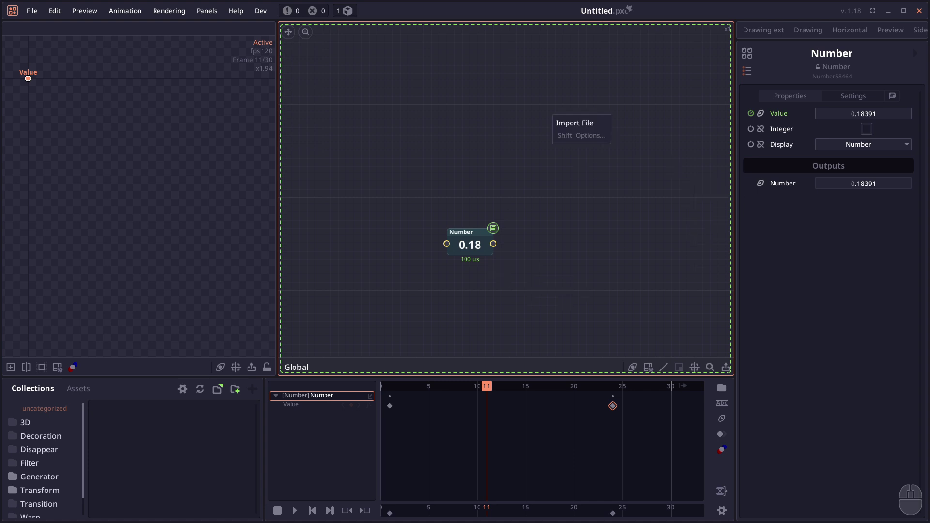
Import the strawberry image file into the graph as a Canvas node and show it in the preview
left_click_drag(553, 117, 570, 164)
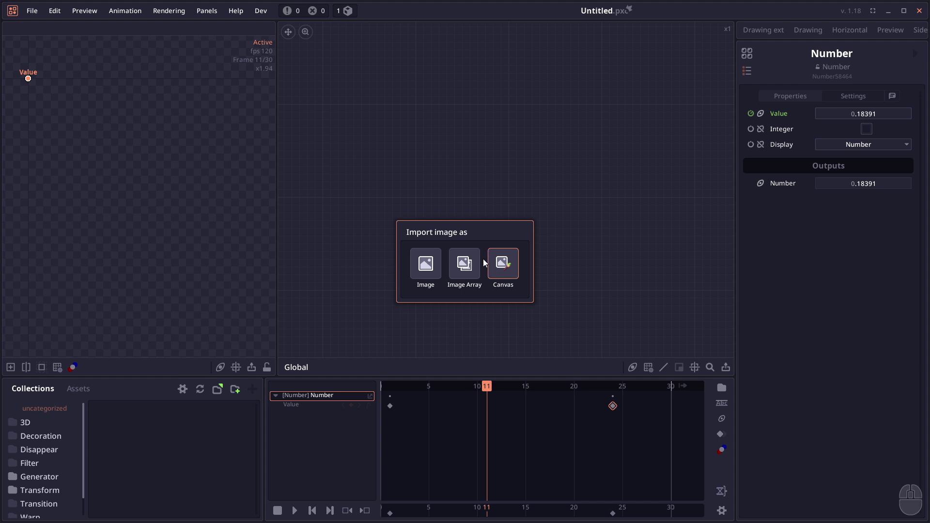
left_click(509, 272)
left_click_drag(538, 241, 570, 209)
double_click(571, 209)
Paint white freehand pencil strokes of size 1 across the strawberry in the Canvas preview
left_click(11, 76)
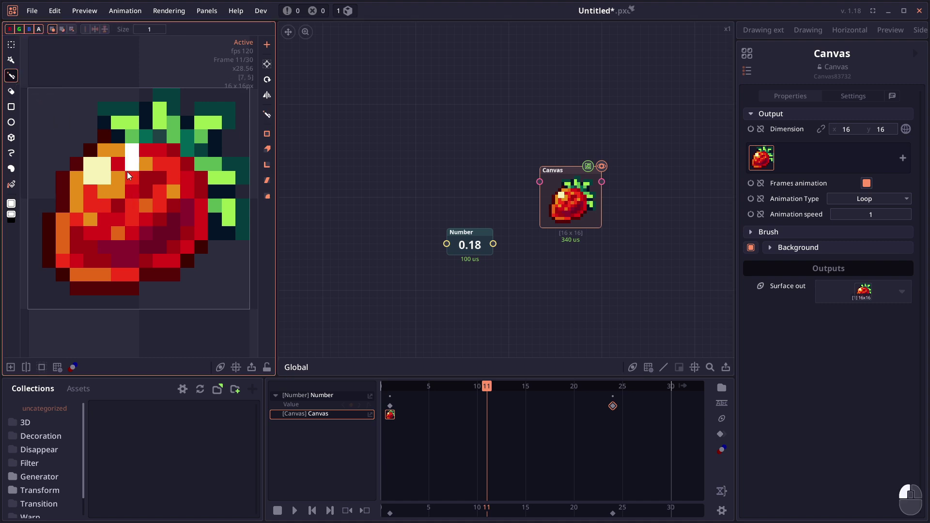
mouse_move(127, 171)
left_mouse_down()
mouse_move(241, 259)
mouse_move(144, 250)
mouse_move(169, 167)
mouse_move(252, 165)
mouse_move(132, 289)
left_mouse_up()
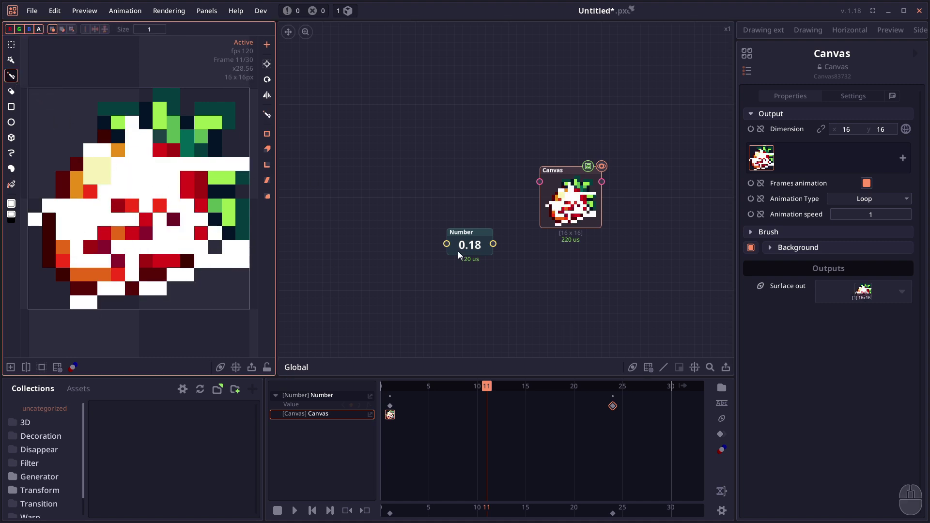
Shift the Canvas node away from the Number node and add two more Number nodes to the graph
left_click_drag(417, 287, 645, 142)
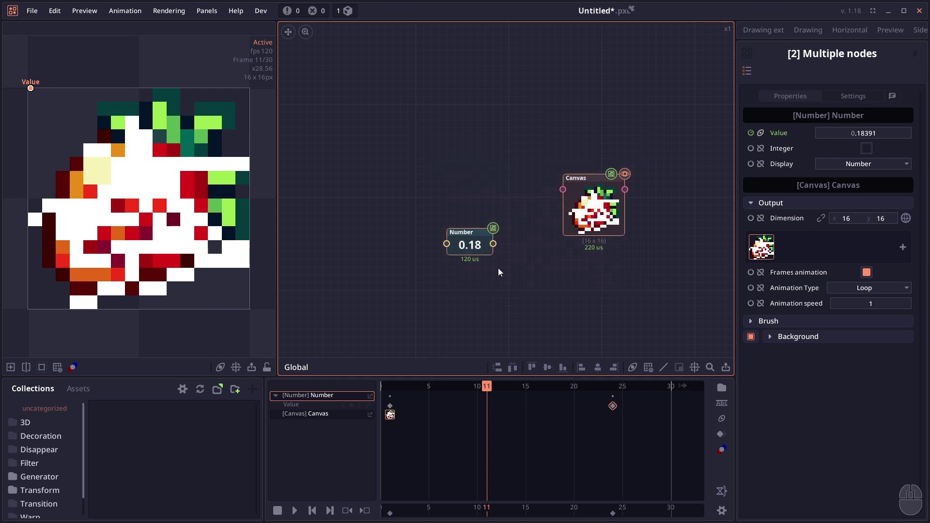
left_click(506, 242)
key("1")
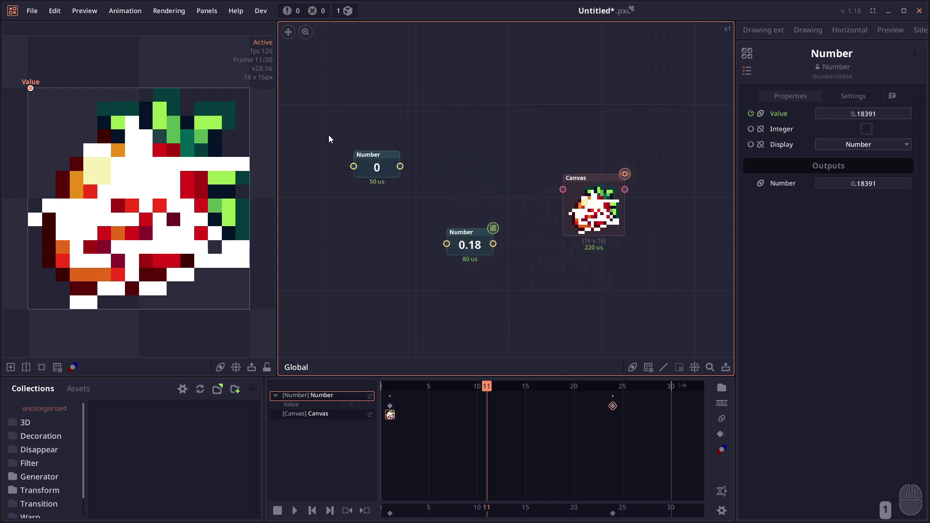
key("1")
left_click_drag(346, 245, 404, 215)
Align the three Number nodes automatically into one horizontal row
left_click_drag(355, 102, 542, 318)
key("l")
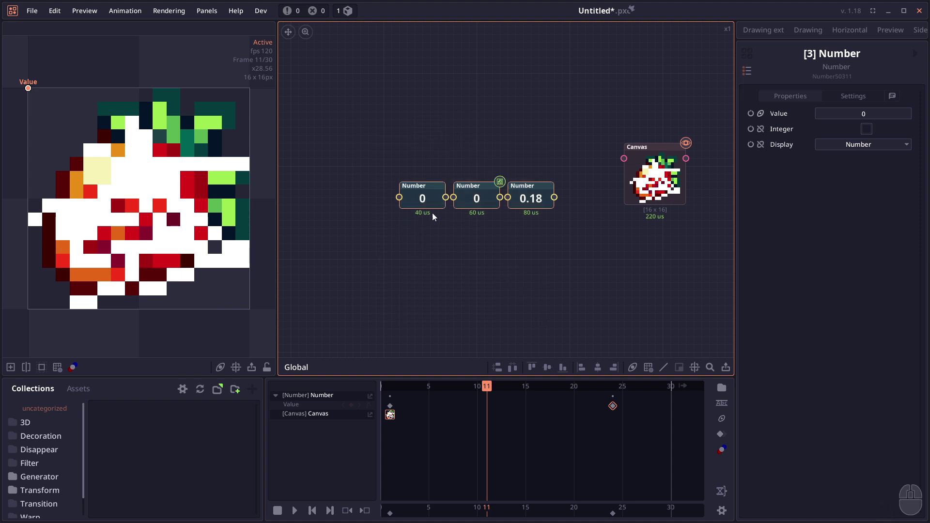
left_click(480, 266)
left_click_drag(490, 273, 456, 268)
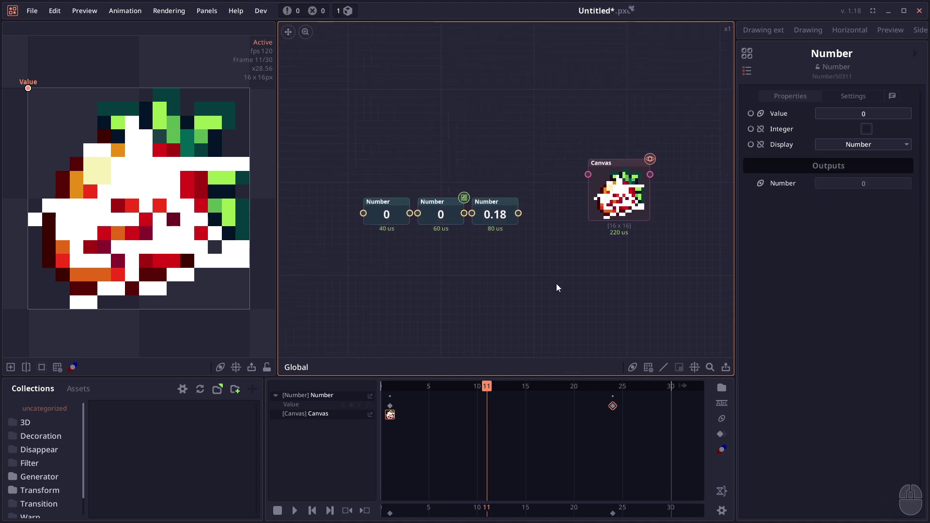
Search the graph for "c" to locate the Canvas node, and close the search
key("ctrl+f")
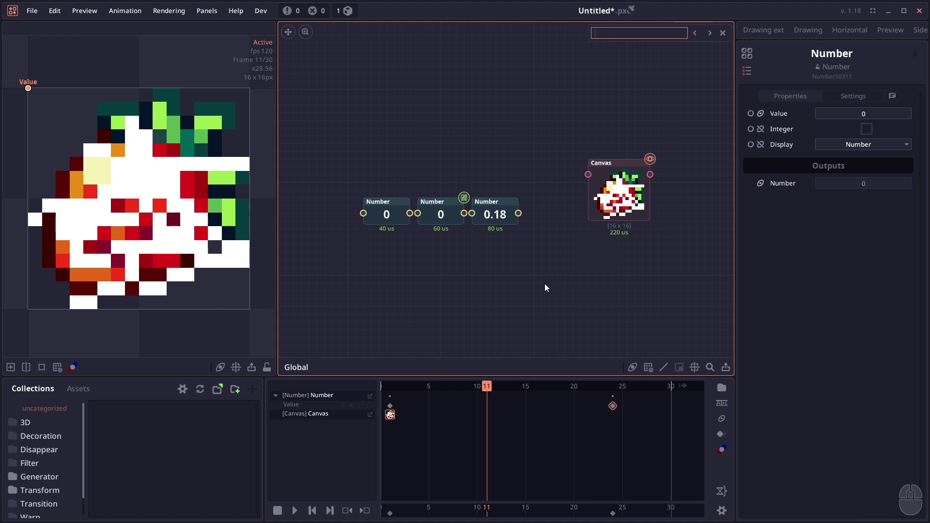
type("c")
key("Escape")
left_click_drag(331, 86, 462, 83)
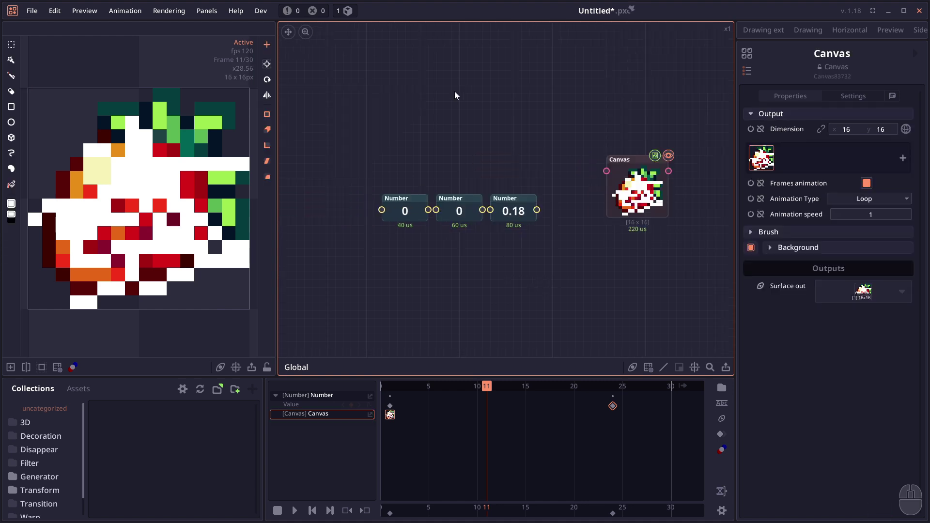
Examine the Hotkeys section of the preferences, including the keyboard map and the Global shortcut list, and close it
left_click(31, 11)
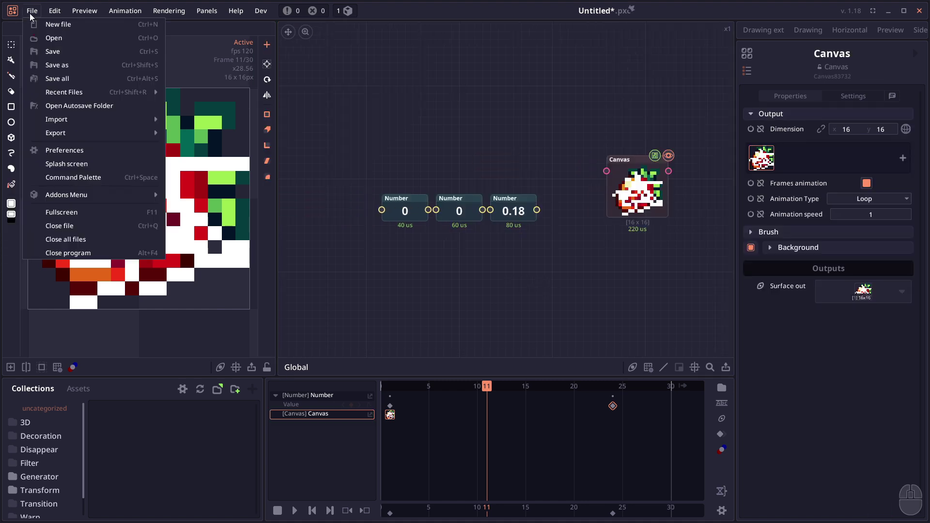
left_click(75, 152)
left_click(261, 283)
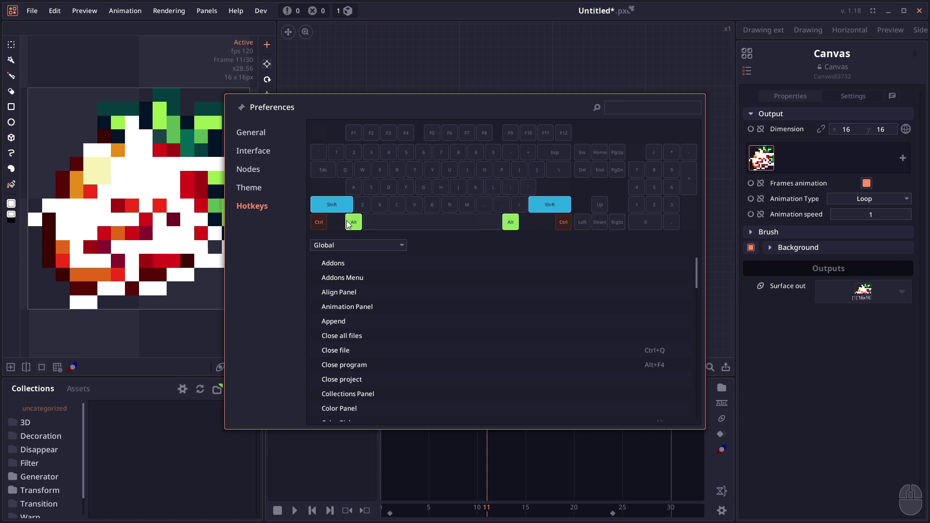
scroll(651, 405, "down", 10)
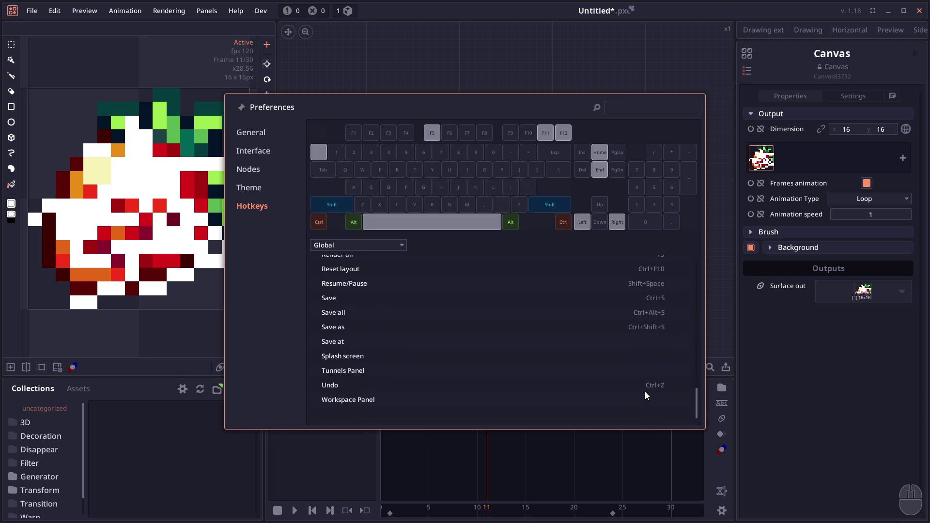
left_click(774, 431)
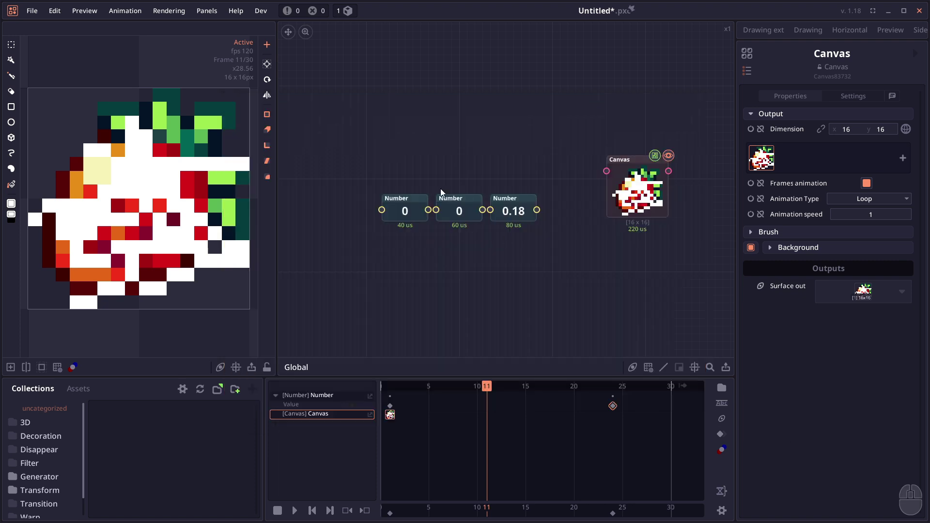
Change the hotkey of the Animation Settings command to Shift+S
left_click(115, 13)
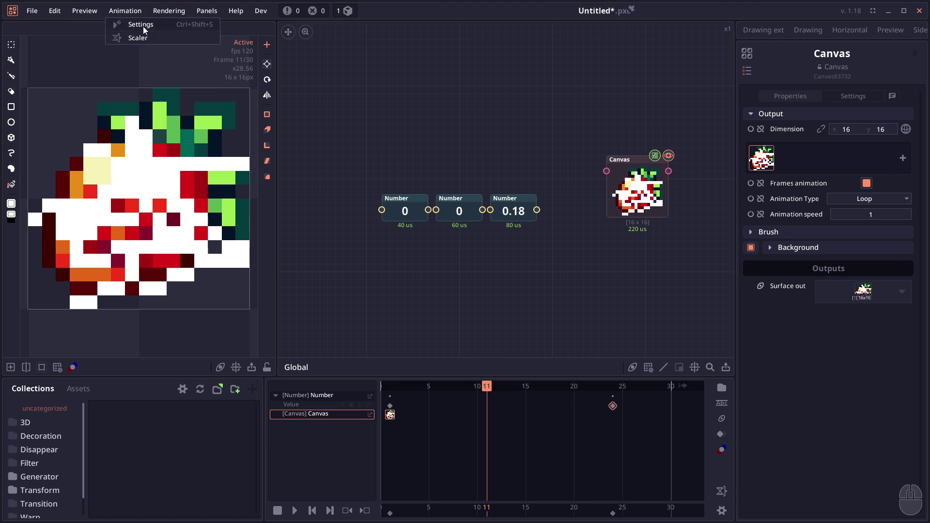
right_click(143, 26)
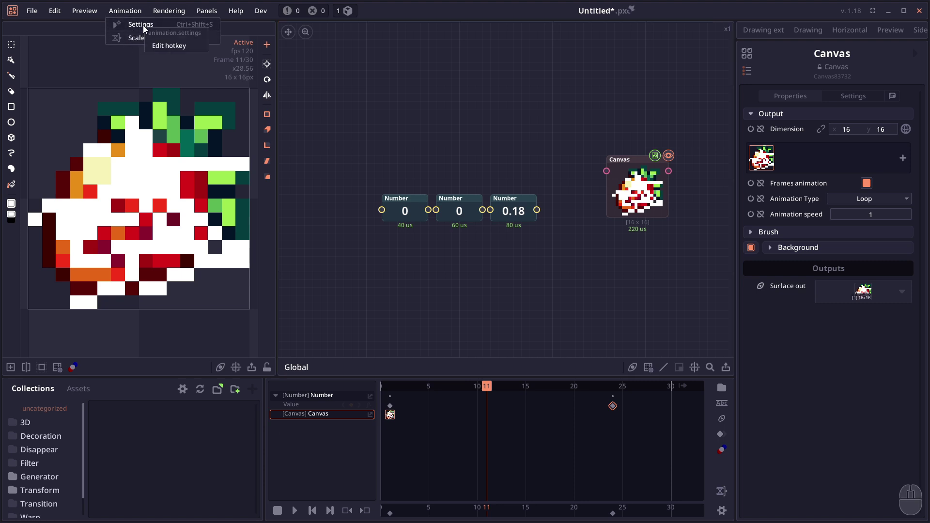
left_click(164, 46)
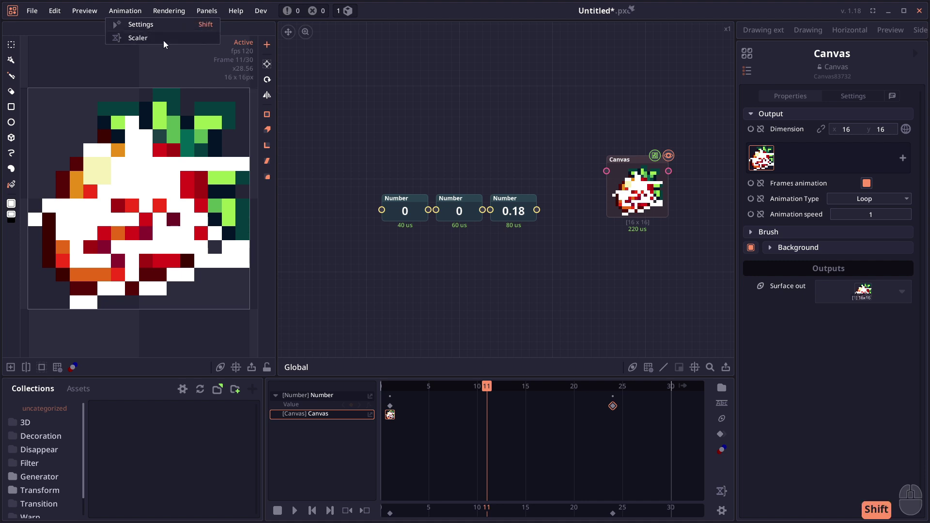
key("shift+s")
key("Escape")
Create a Color node from the crimson swatch of the Bloodlust palette, and view the palette and gradient options
left_click_drag(425, 271, 424, 262)
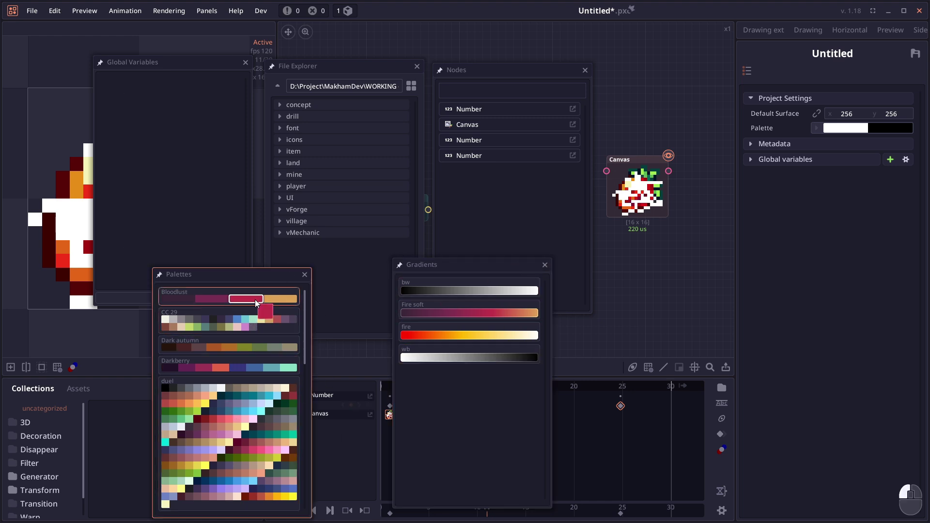
left_click_drag(255, 299, 688, 290)
right_click(244, 374)
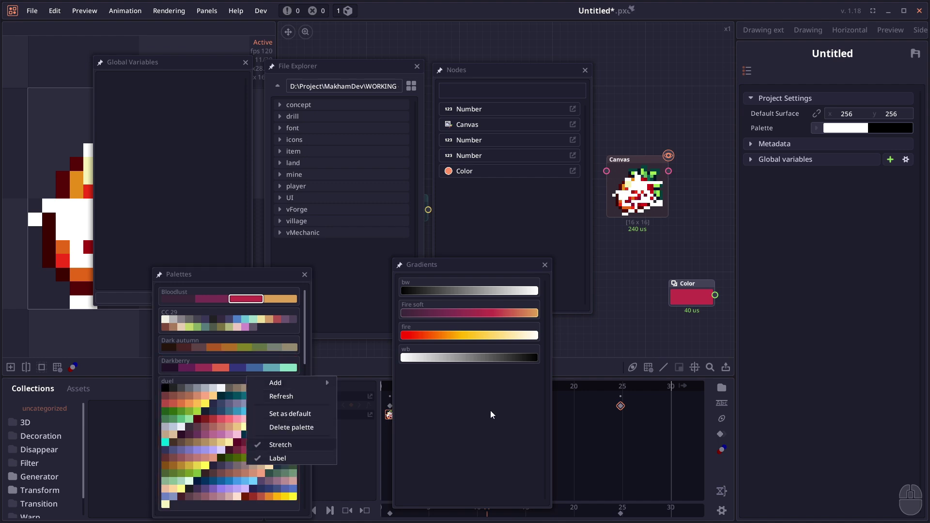
right_click(465, 279)
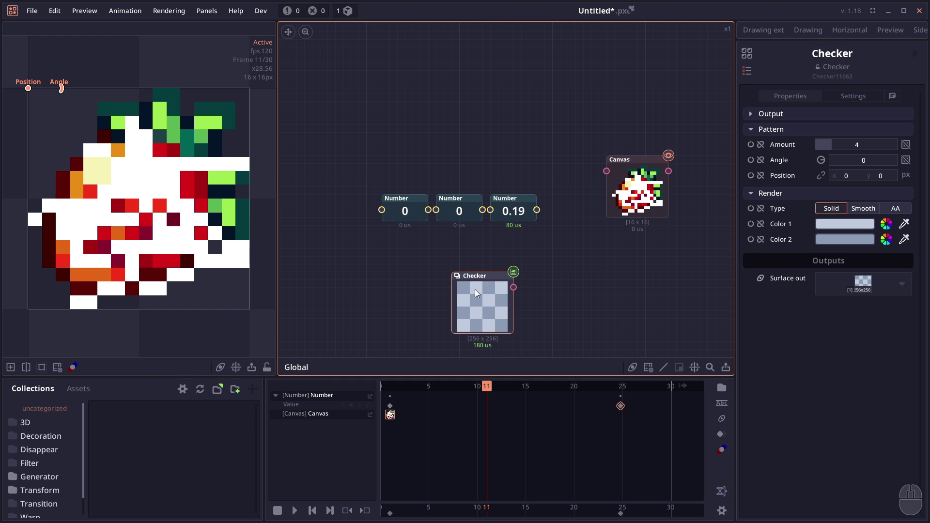
Place the Checker node's presets window over the graph, apply the green preset and open the options of _default
left_click(746, 53)
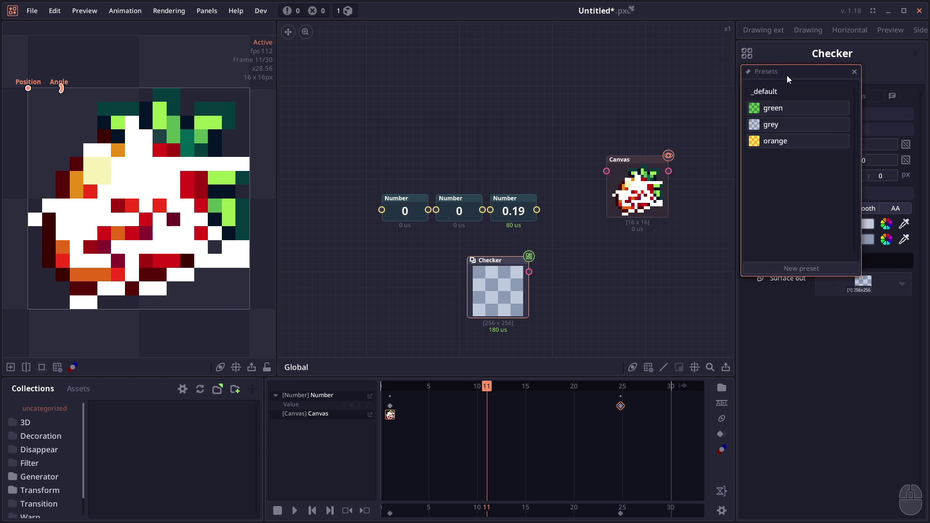
left_click_drag(787, 75, 605, 132)
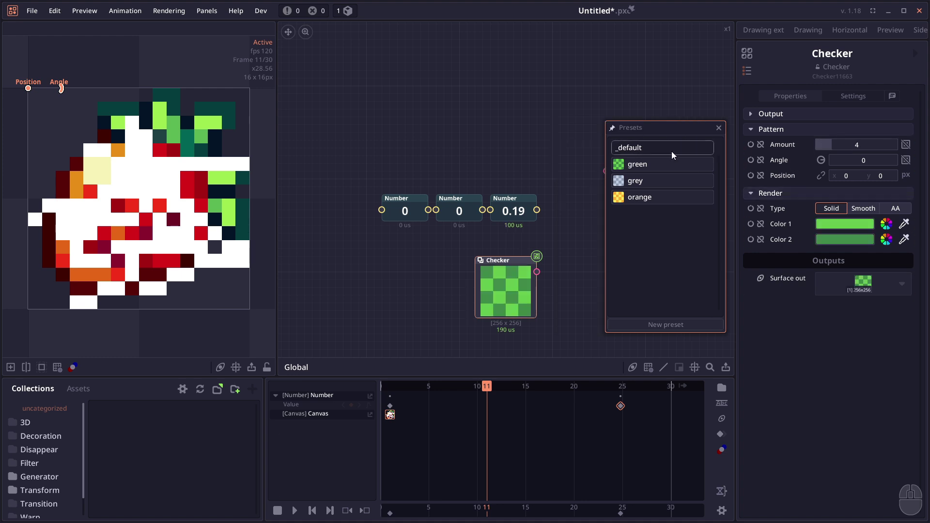
right_click(666, 150)
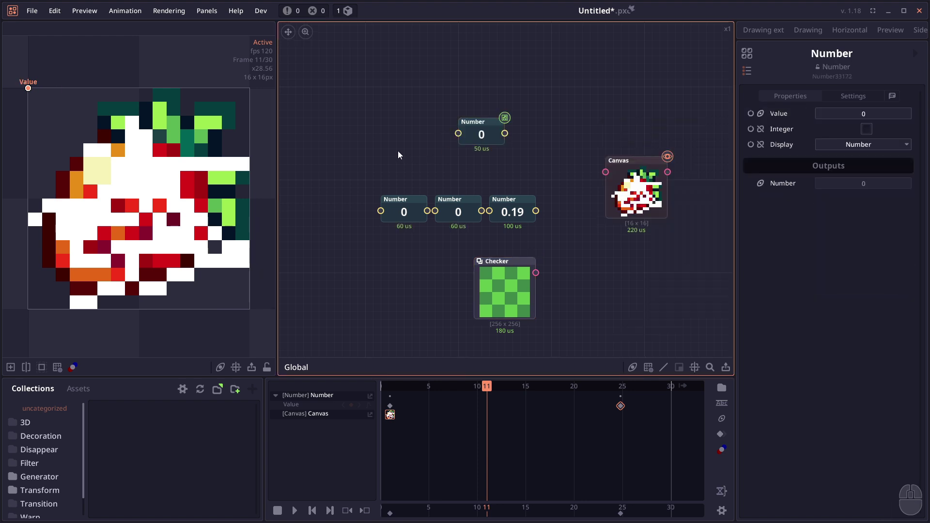
Add a Curve node to the graph by searching for "cu"
right_click(397, 151)
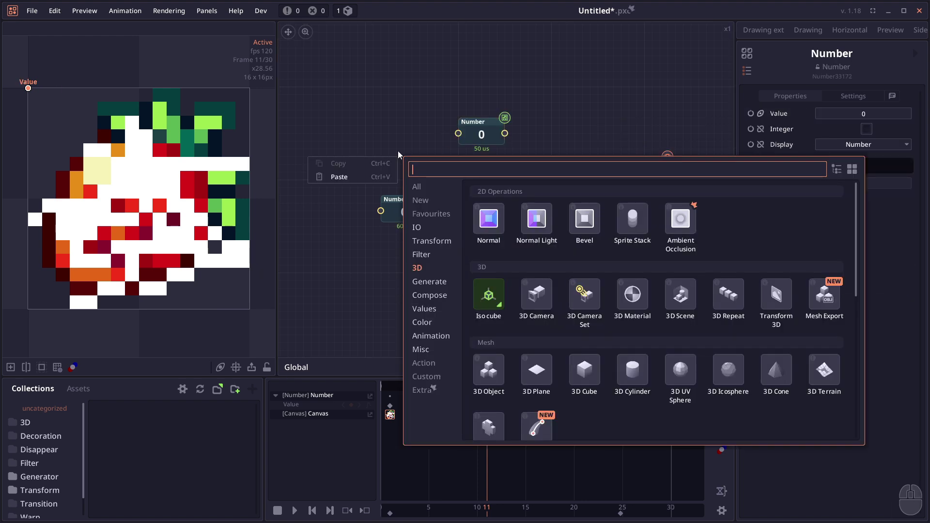
type("cu")
left_click(426, 191)
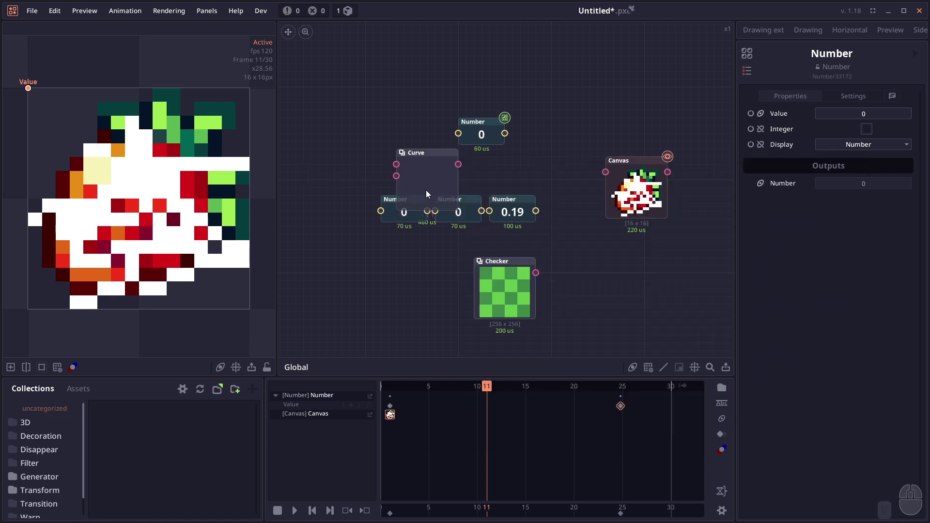
Enlarge the Brightness curve editor, adjust its visible range and place a middle anchor at about x 38.9%, y 51.3%
left_click_drag(907, 250, 908, 251)
mouse_move(907, 231)
left_mouse_down()
mouse_move(907, 212)
mouse_move(907, 228)
left_mouse_up()
left_click_drag(897, 261, 902, 374)
left_click_drag(796, 233, 826, 276)
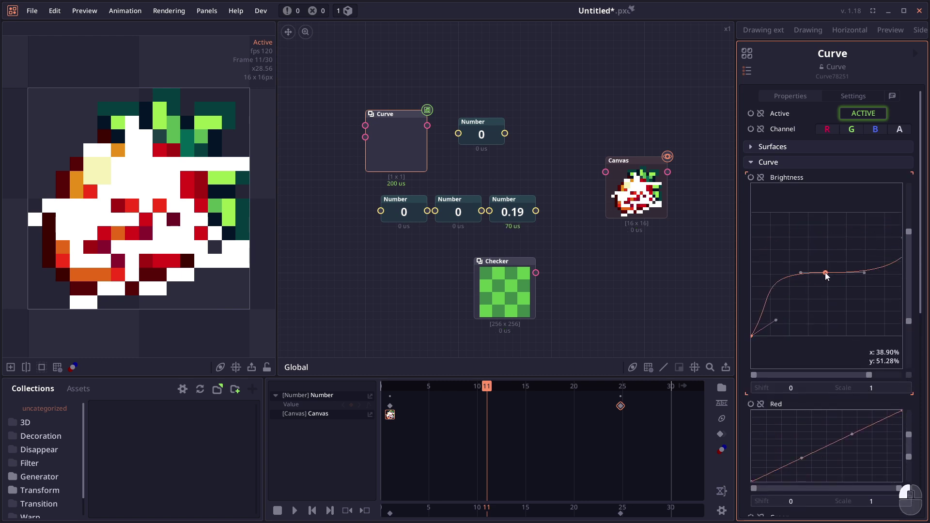
Pull the two handles of the Brightness curve's middle anchor in separate directions, and restore its horizontal handles
key("ctrl")
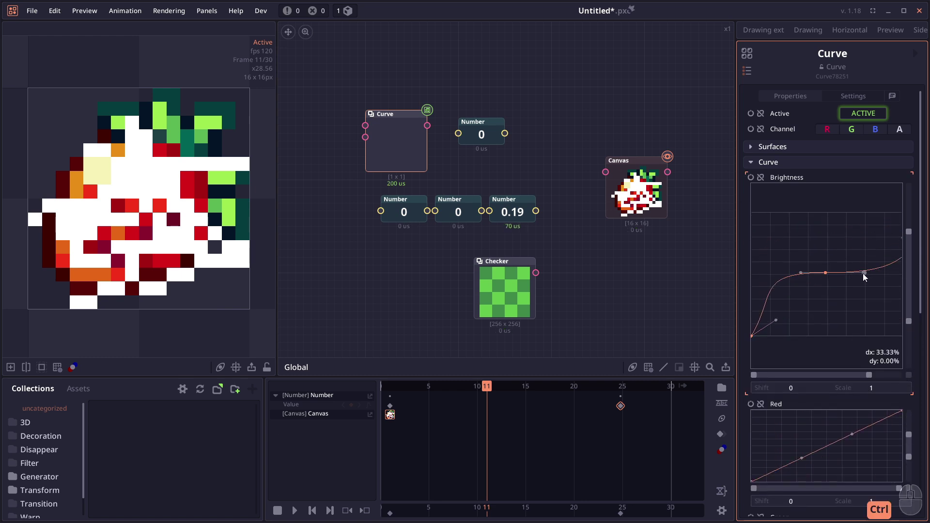
left_click_drag(860, 279, 850, 241)
key("shift")
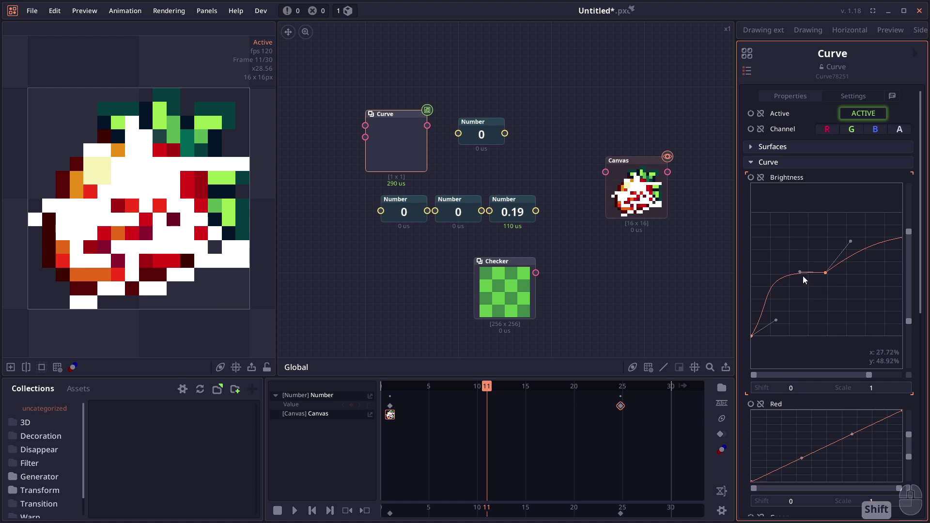
left_click_drag(800, 272, 796, 299)
right_click(827, 274)
left_click(839, 277)
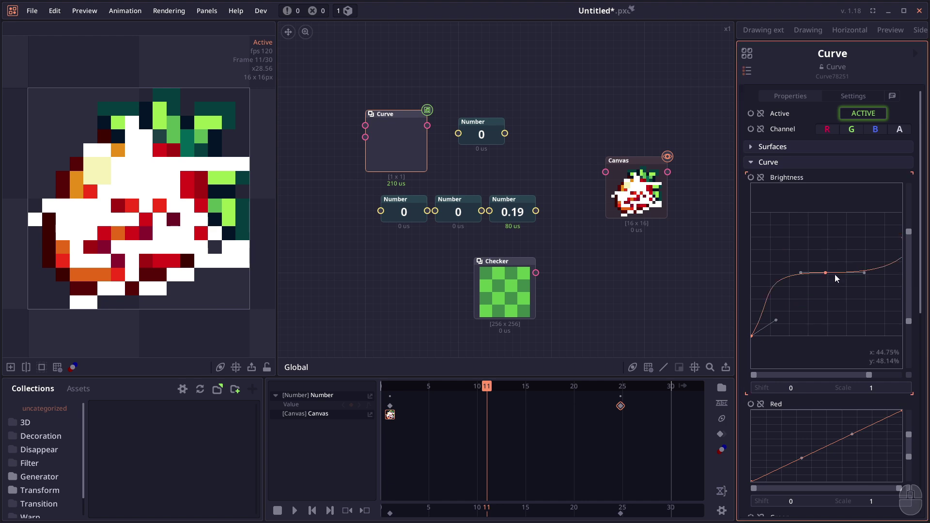
Move the upper Number node slightly, change its value to -0.05 and deselect it
left_click_drag(475, 138, 466, 129)
left_click_drag(864, 113, 815, 130)
left_click(366, 315)
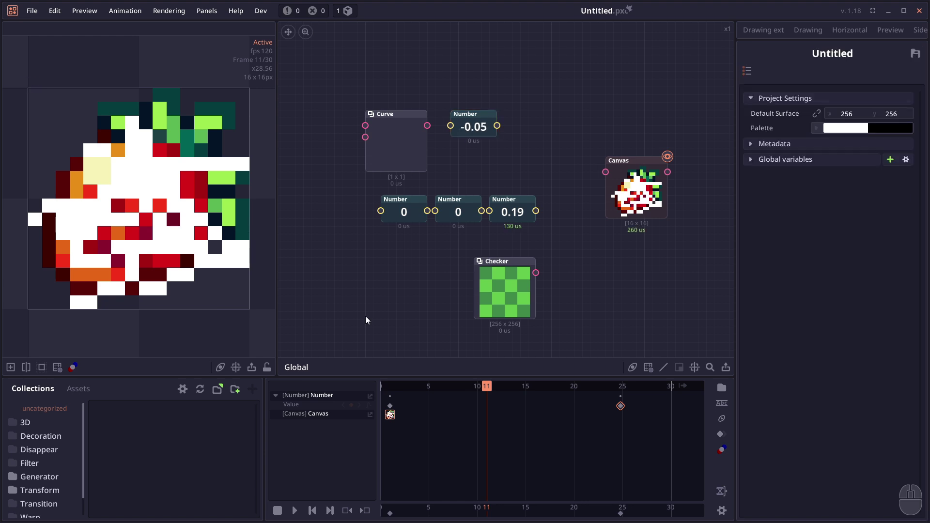